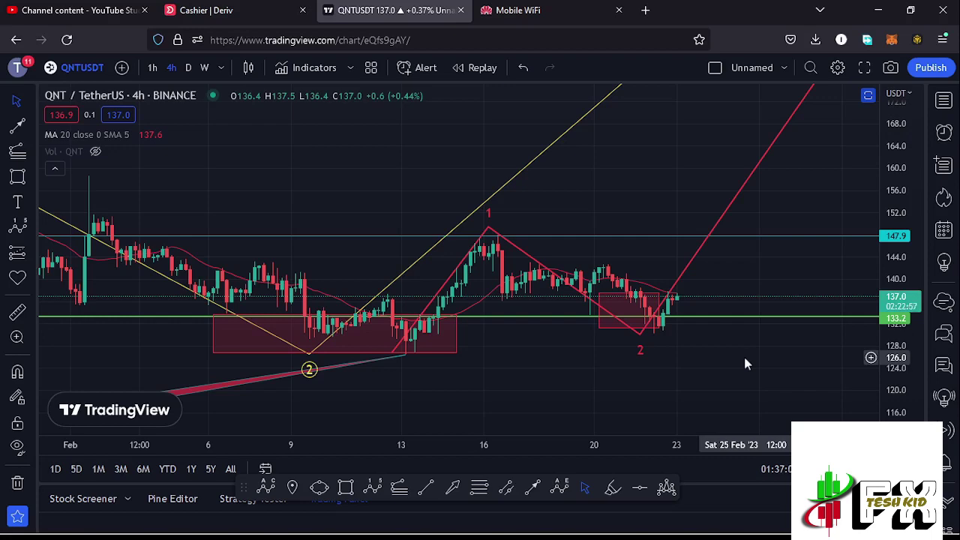
# Examine the red and circled yellow wave projections on the QNT/USDT 4-hour chart within the wider price history back to mid-2022
pyautogui.scroll(-5, 531, 413)
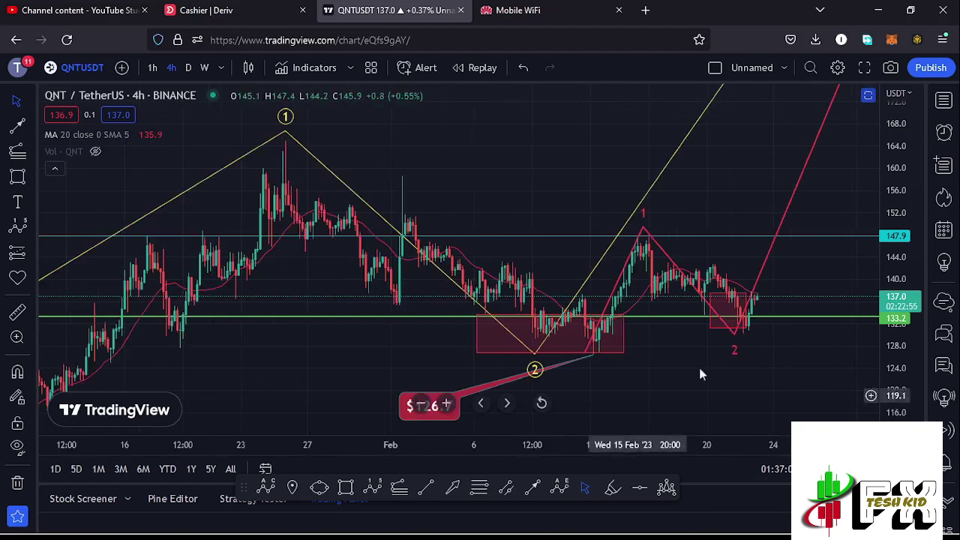
pyautogui.moveTo(906, 175); pyautogui.dragTo(899, 253)
pyautogui.scroll(-2, 739, 339)
pyautogui.moveTo(723, 355); pyautogui.dragTo(628, 379)
pyautogui.click(750, 250)
pyautogui.moveTo(905, 178); pyautogui.dragTo(904, 213)
pyautogui.moveTo(846, 214); pyautogui.dragTo(778, 270)
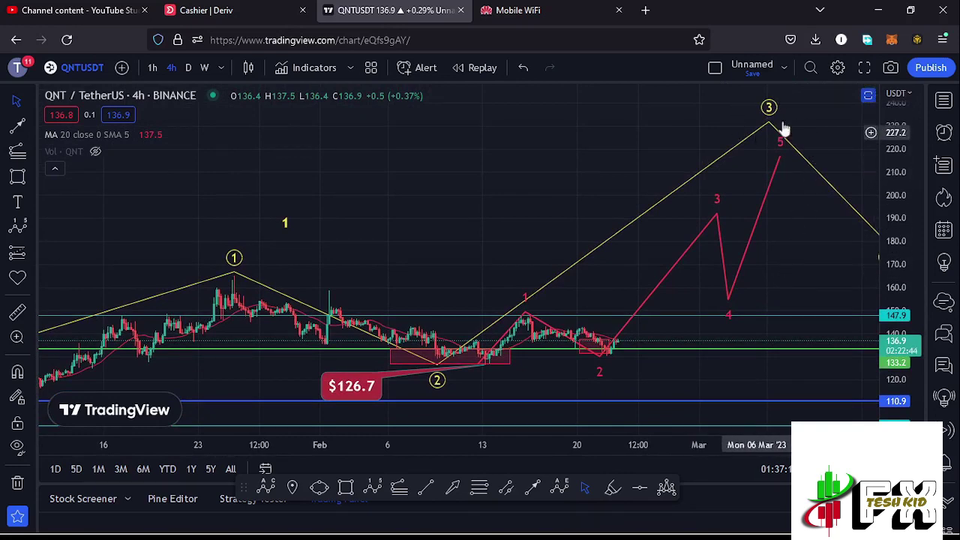
pyautogui.scroll(-10, 602, 132)
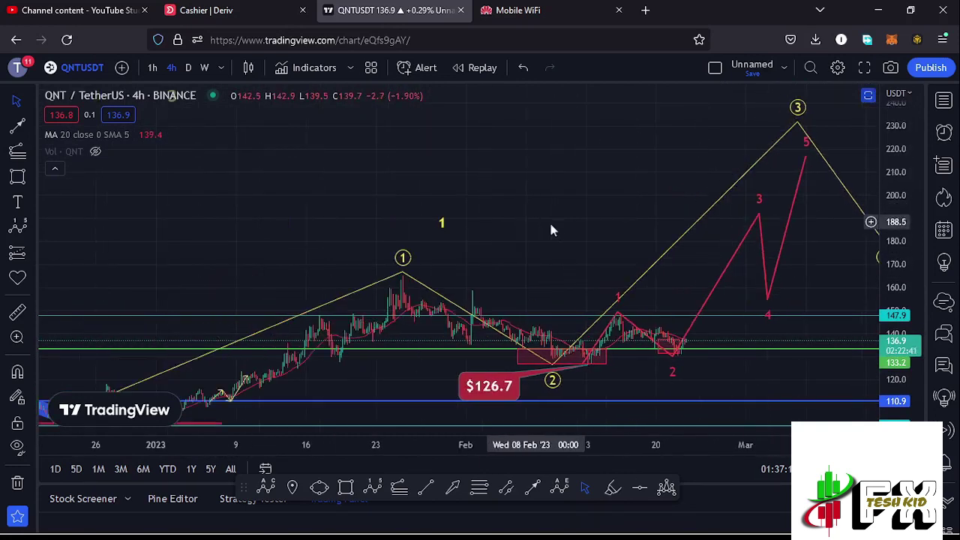
pyautogui.scroll(-2, 557, 262)
pyautogui.moveTo(904, 174); pyautogui.dragTo(888, 226)
pyautogui.scroll(-4, 643, 247)
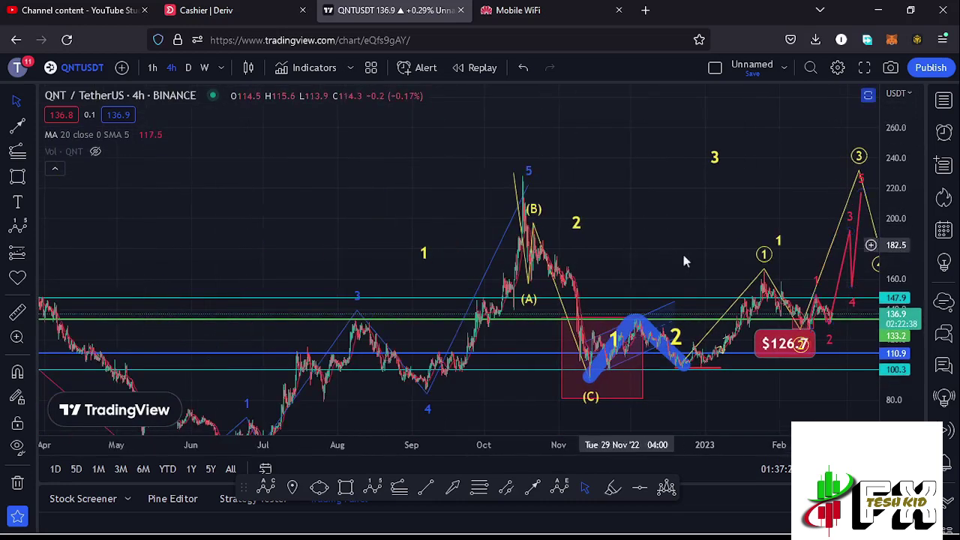
# Examine the red (A)-(B)-(C) correction from the September 2021 peak and the blue five-wave rise after it
pyautogui.moveTo(764, 211); pyautogui.dragTo(654, 221)
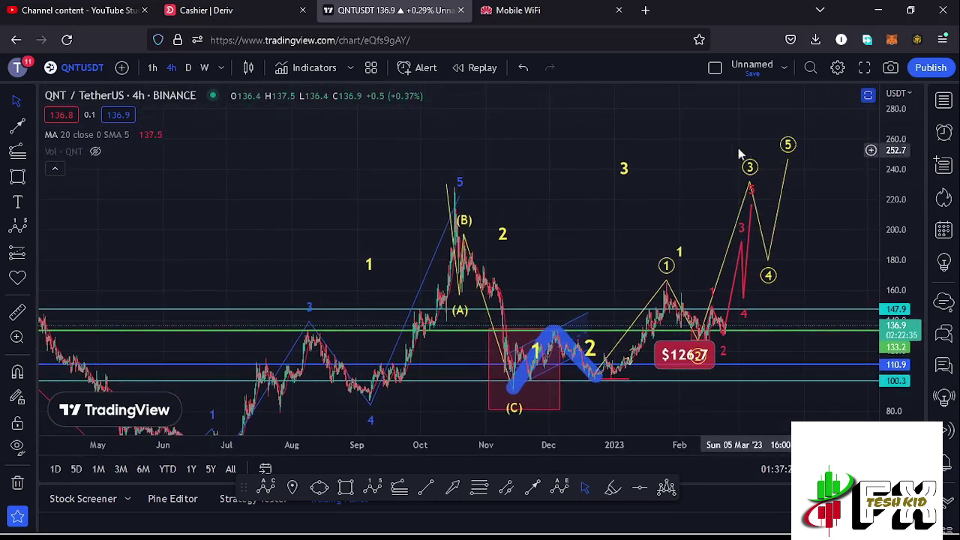
pyautogui.moveTo(254, 257); pyautogui.dragTo(532, 270)
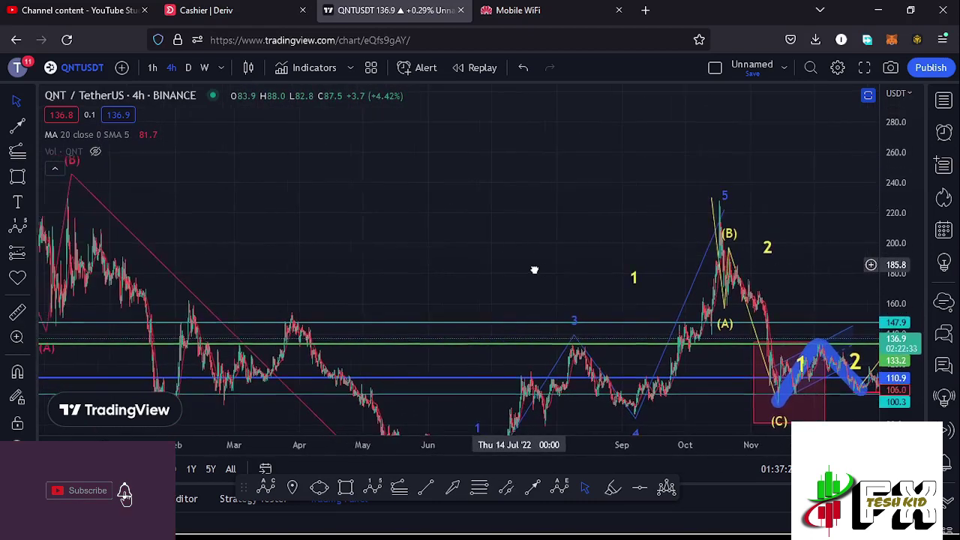
pyautogui.moveTo(463, 248); pyautogui.dragTo(705, 273)
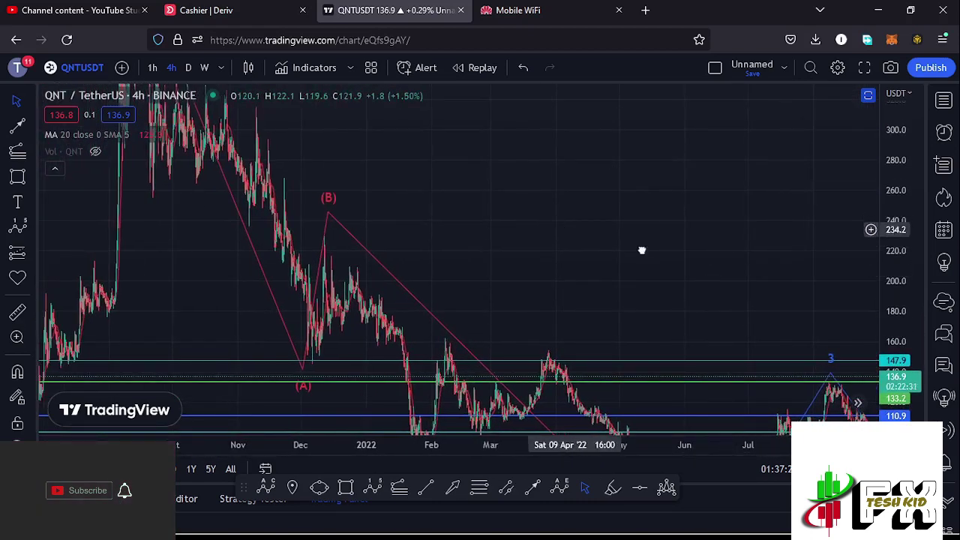
pyautogui.moveTo(620, 243); pyautogui.dragTo(759, 225)
pyautogui.moveTo(895, 191); pyautogui.dragTo(895, 244)
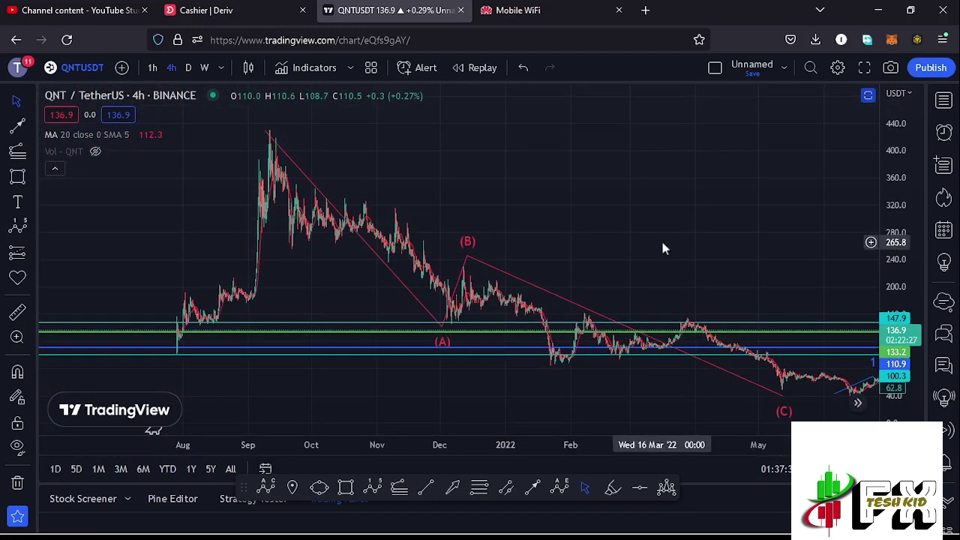
pyautogui.moveTo(748, 256); pyautogui.dragTo(704, 279)
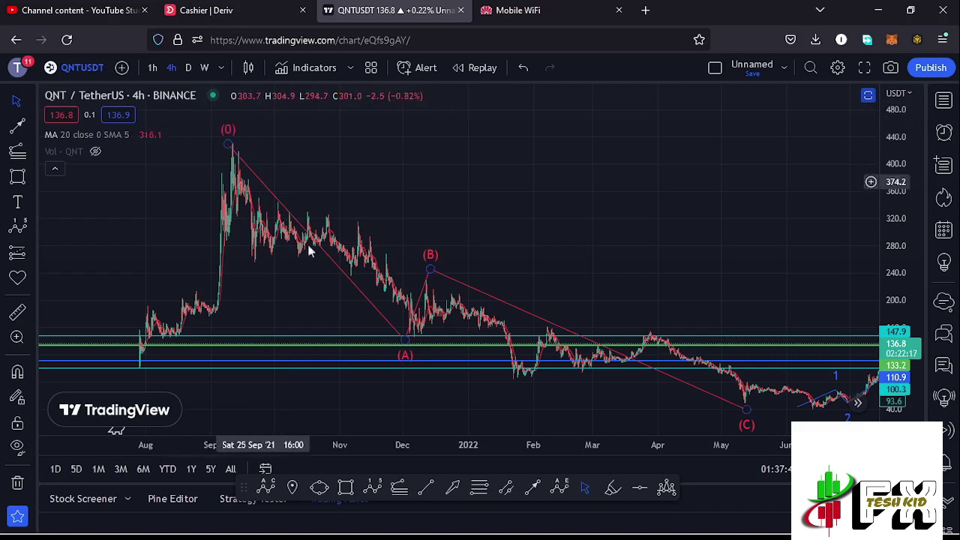
pyautogui.moveTo(691, 265); pyautogui.dragTo(503, 225)
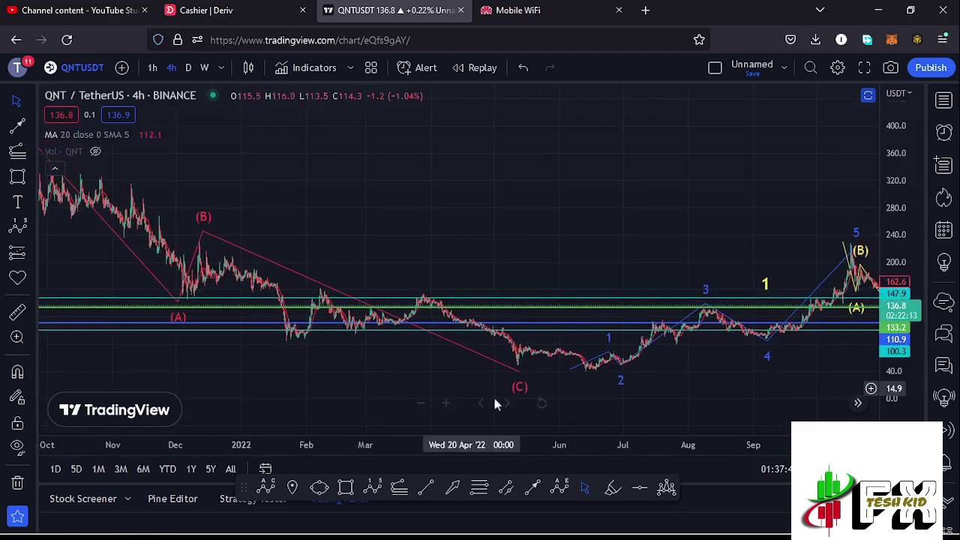
pyautogui.moveTo(706, 378); pyautogui.dragTo(478, 334)
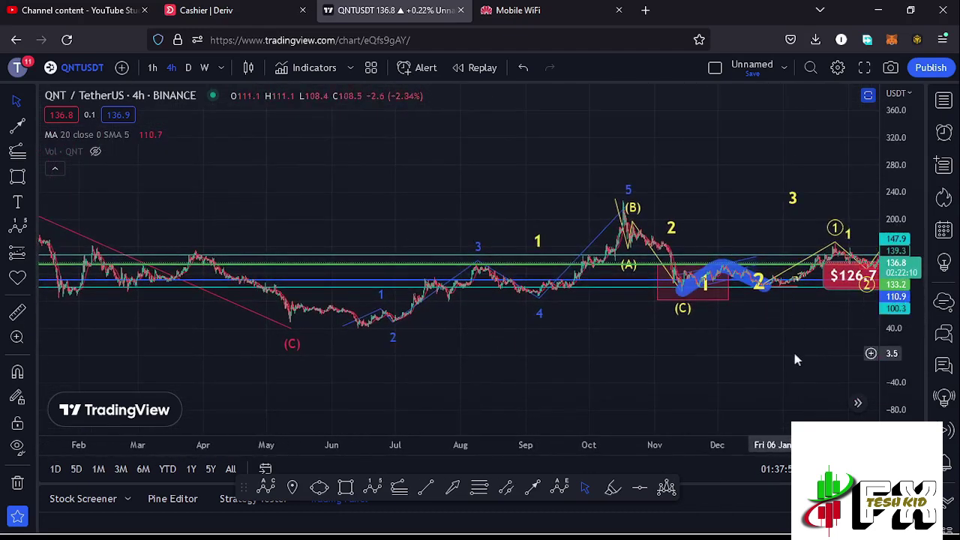
pyautogui.moveTo(794, 354); pyautogui.dragTo(696, 339)
pyautogui.moveTo(900, 315); pyautogui.dragTo(902, 334)
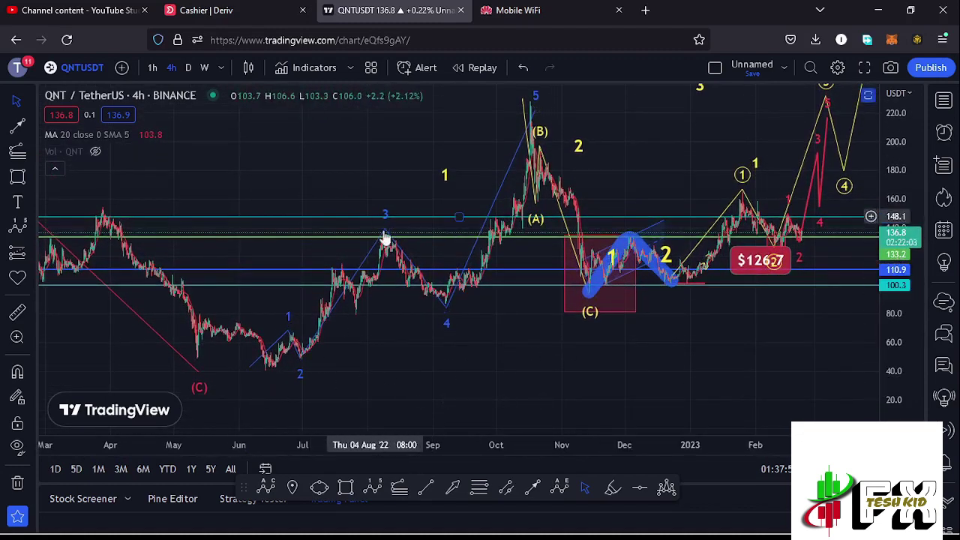
pyautogui.moveTo(570, 111); pyautogui.dragTo(559, 133)
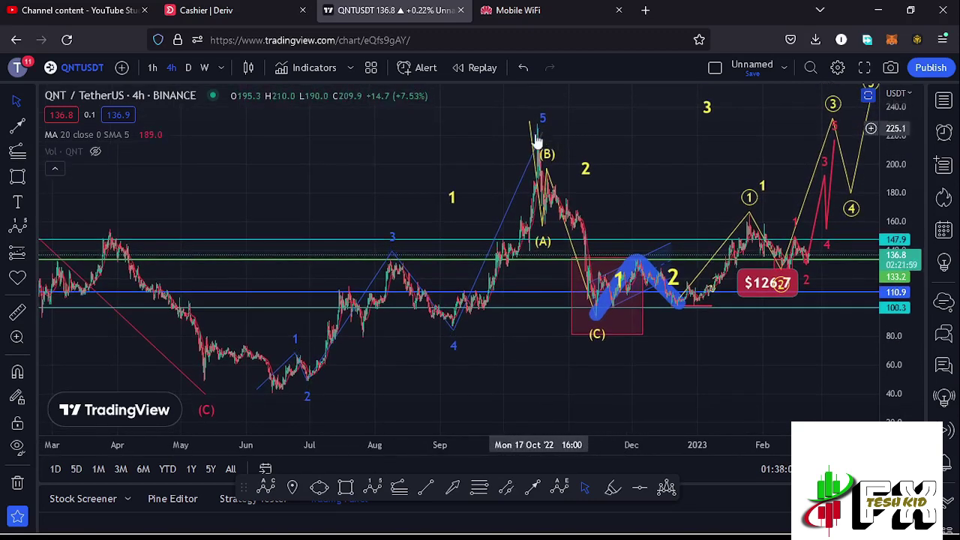
# Move the large yellow label 1 to about 30 Aug '22 and the large label 3 to about 30 Dec '22
pyautogui.moveTo(452, 199); pyautogui.dragTo(445, 197)
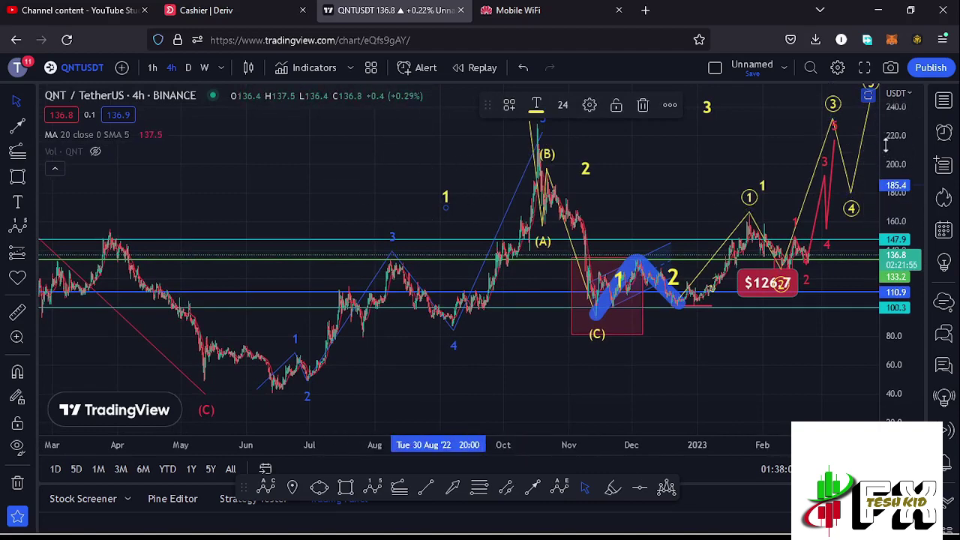
pyautogui.moveTo(906, 150); pyautogui.dragTo(904, 165)
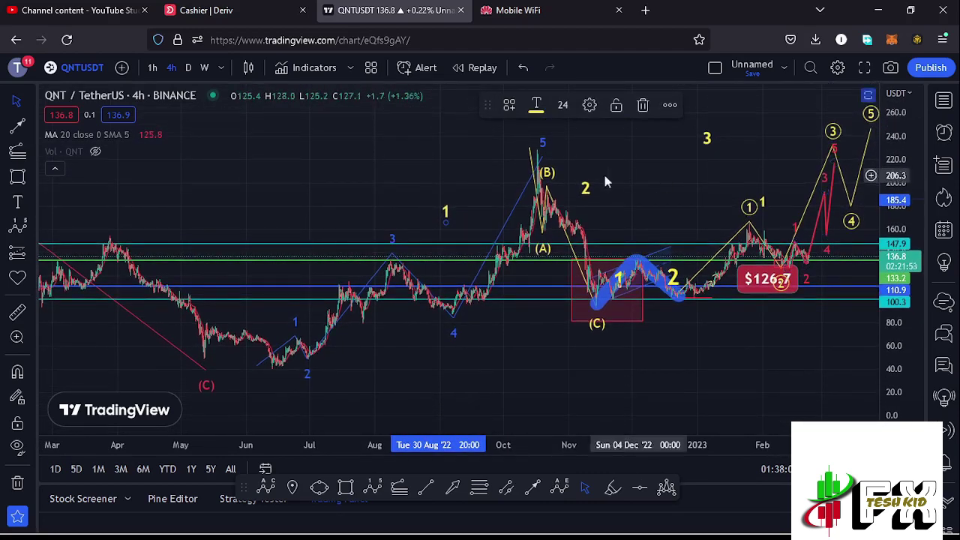
pyautogui.click(545, 218)
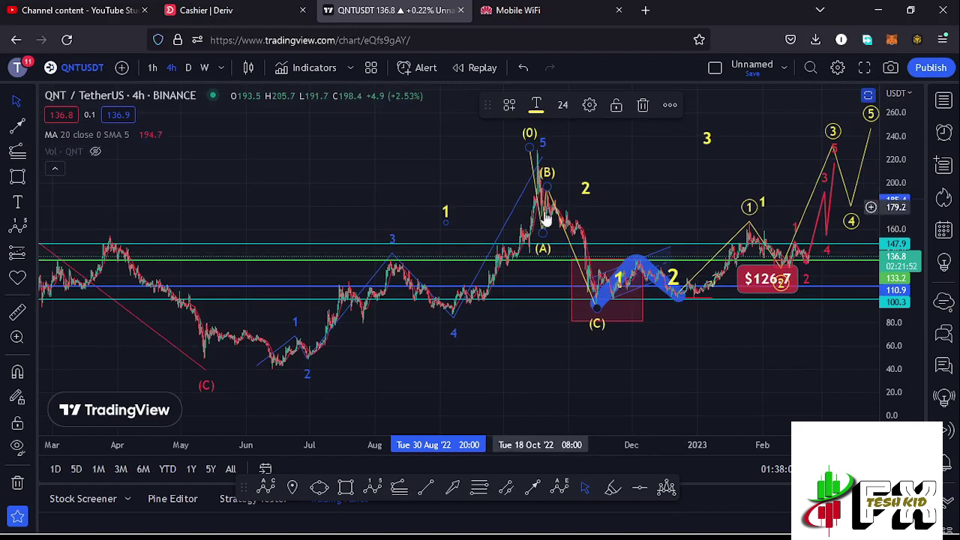
pyautogui.moveTo(638, 207); pyautogui.dragTo(643, 223)
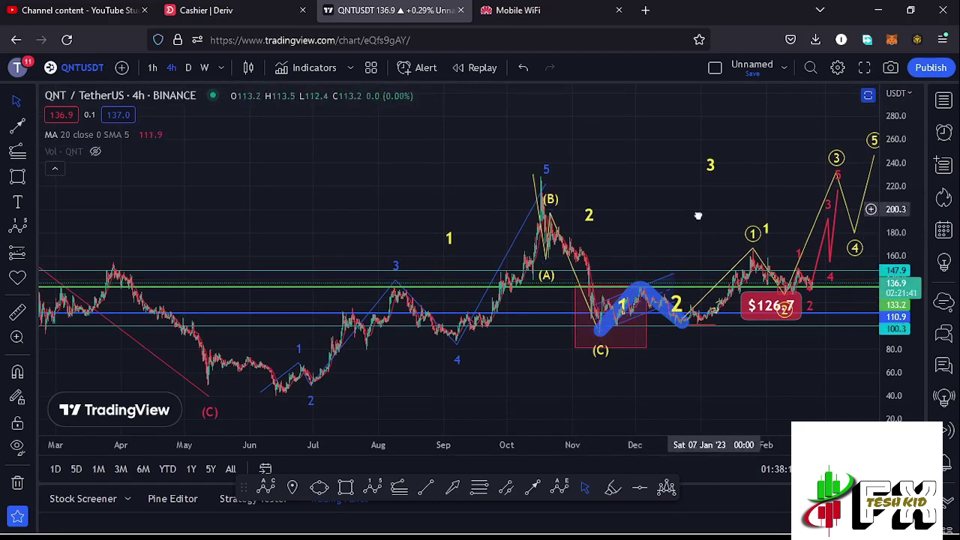
pyautogui.moveTo(725, 204); pyautogui.dragTo(670, 219)
pyautogui.moveTo(896, 177); pyautogui.dragTo(895, 199)
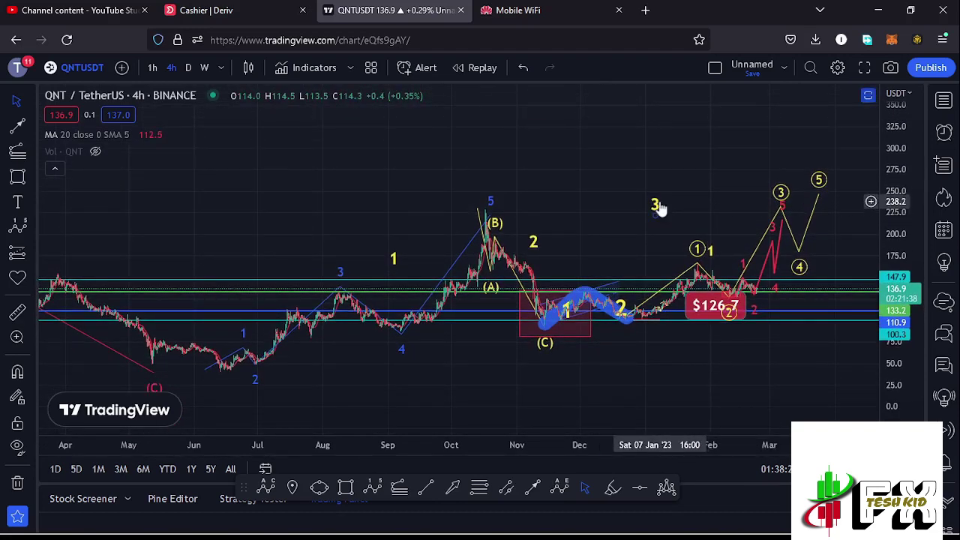
pyautogui.moveTo(659, 208); pyautogui.dragTo(654, 207)
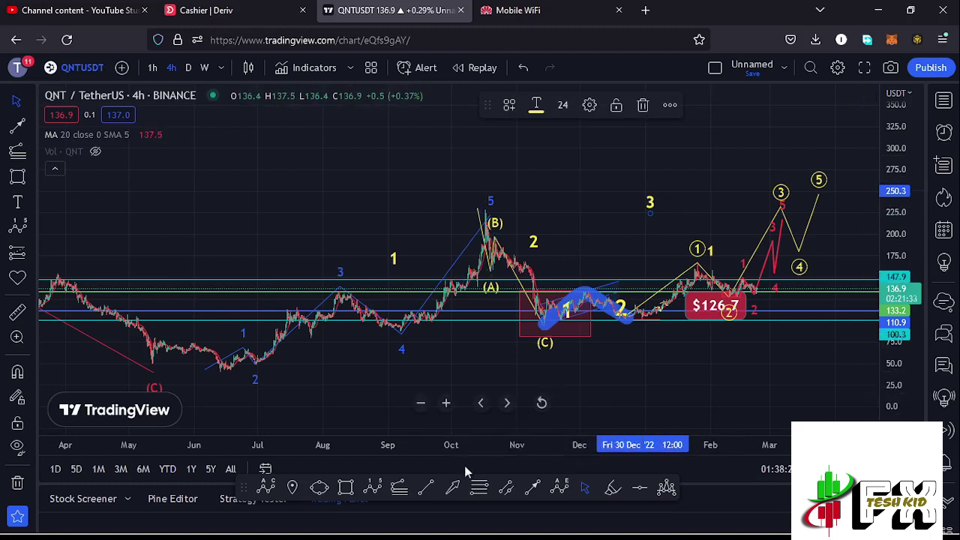
# Draw a trend-based Fibonacci extension from the 13 Jun '22 low at 40.8 through the 230.0 high to the 94.7 level of (C)
pyautogui.click(399, 490)
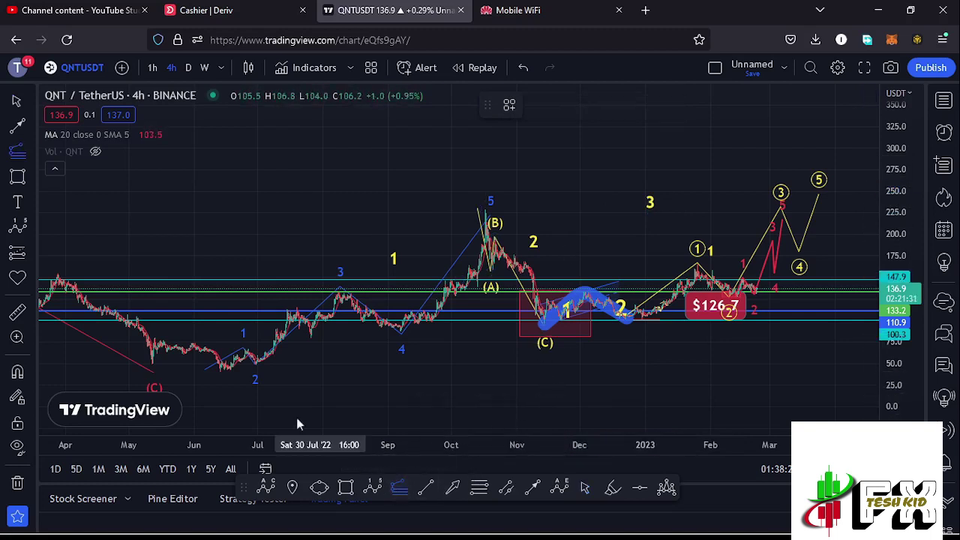
pyautogui.click(220, 371)
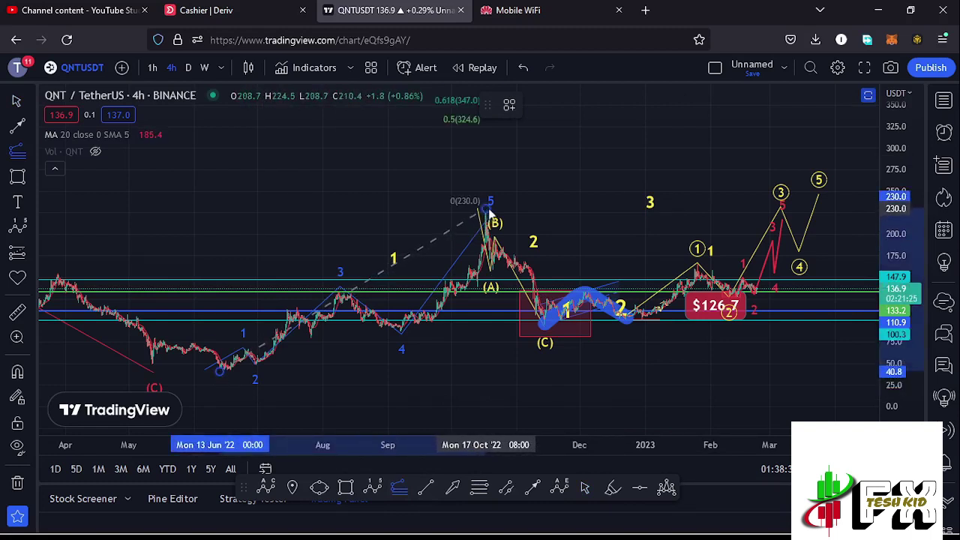
pyautogui.click(488, 208)
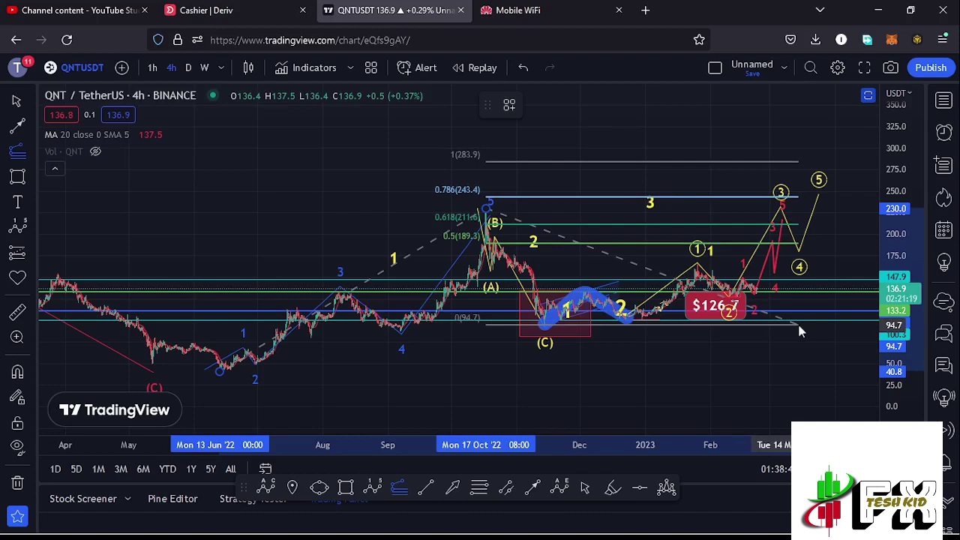
pyautogui.click(797, 321)
pyautogui.moveTo(815, 343); pyautogui.dragTo(790, 401)
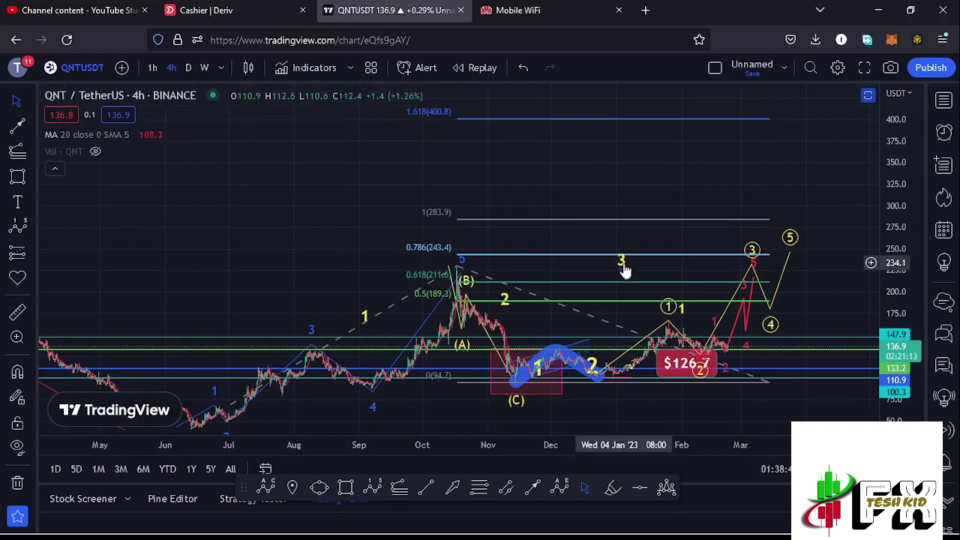
# Nudge the large yellow label 3 slightly to a later date at about 247.9 and delete the Fibonacci extension
pyautogui.moveTo(624, 269); pyautogui.dragTo(630, 270)
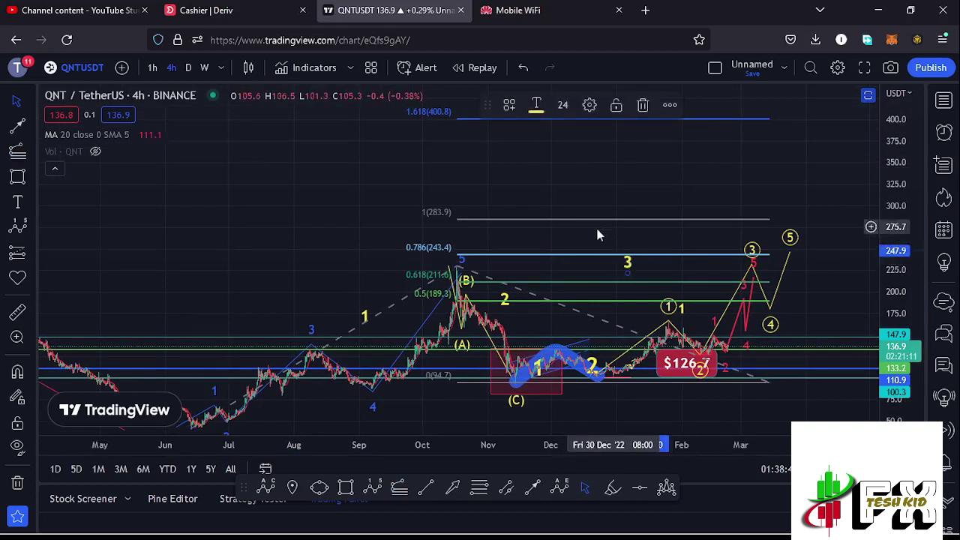
pyautogui.click(766, 383)
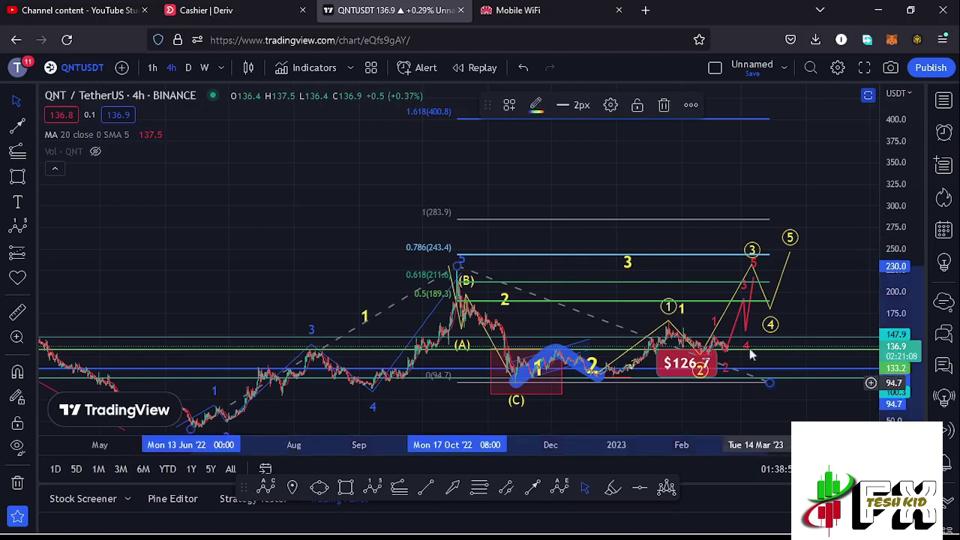
pyautogui.click(664, 106)
# Examine the blue-highlighted waves 1 and 2 from the November (C) low and the circled yellow waves 1 and 2
pyautogui.moveTo(822, 280); pyautogui.dragTo(802, 196)
pyautogui.moveTo(895, 298); pyautogui.dragTo(886, 316)
pyautogui.scroll(5, 795, 318)
pyautogui.moveTo(610, 322); pyautogui.dragTo(799, 261)
pyautogui.moveTo(896, 307)
pyautogui.mouseDown()
pyautogui.moveTo(897, 293)
pyautogui.moveTo(896, 315)
pyautogui.mouseUp()
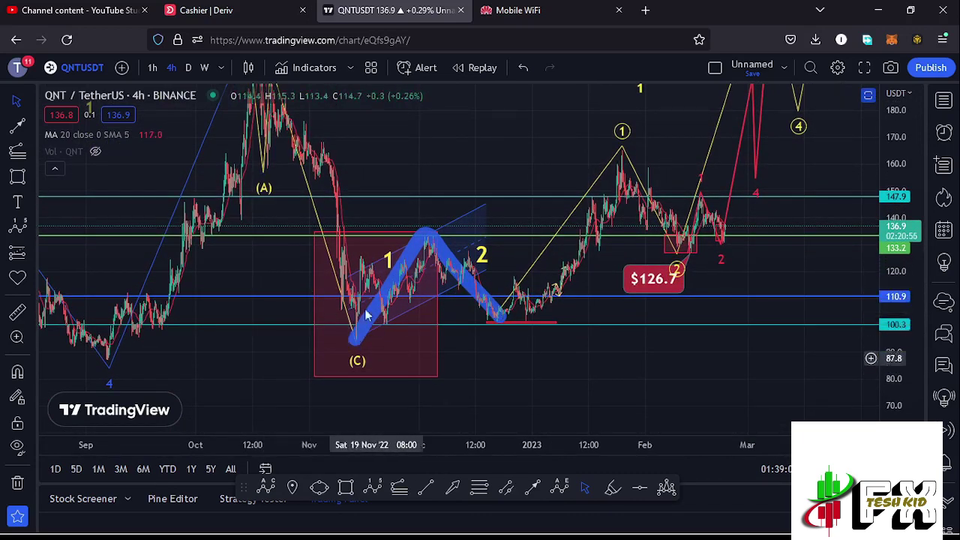
pyautogui.scroll(3, 450, 364)
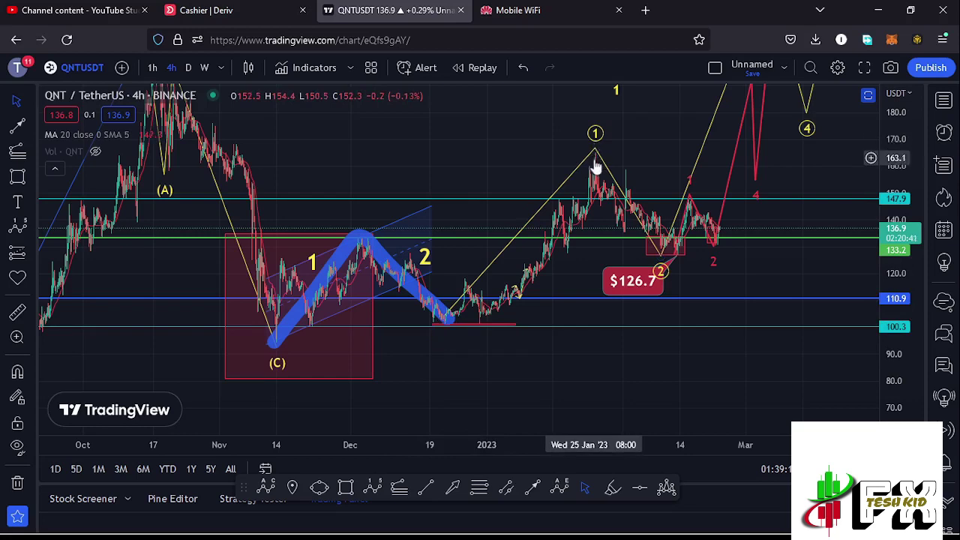
pyautogui.scroll(2, 593, 186)
pyautogui.moveTo(625, 134); pyautogui.dragTo(580, 148)
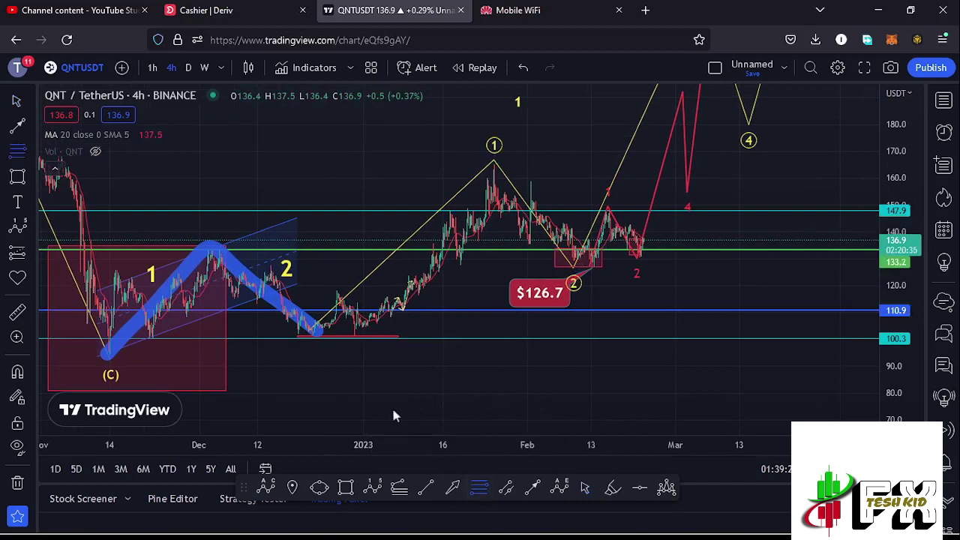
# Draw a Fibonacci retracement from the 30 Dec '22 low at 101.6 up to the circled wave 1 peak at 165.8
pyautogui.click(354, 335)
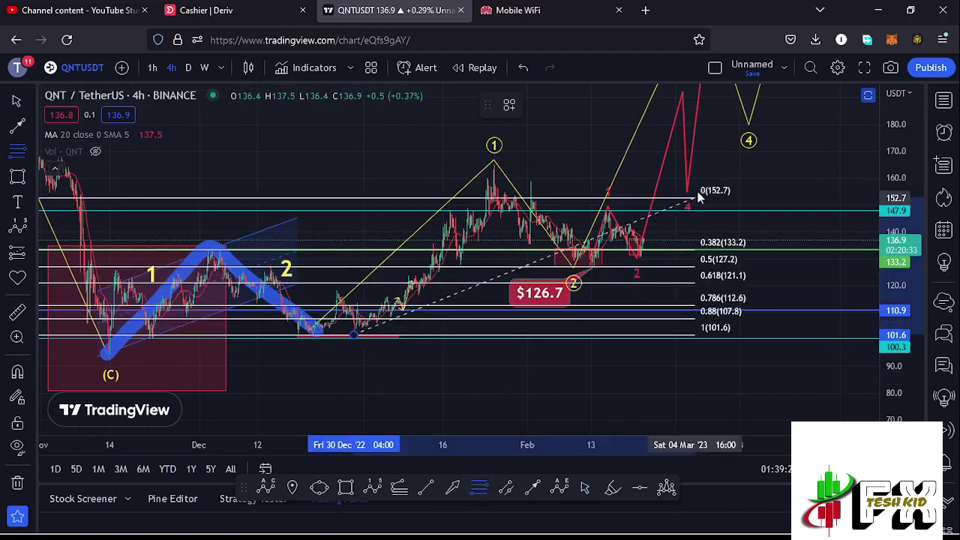
pyautogui.click(736, 162)
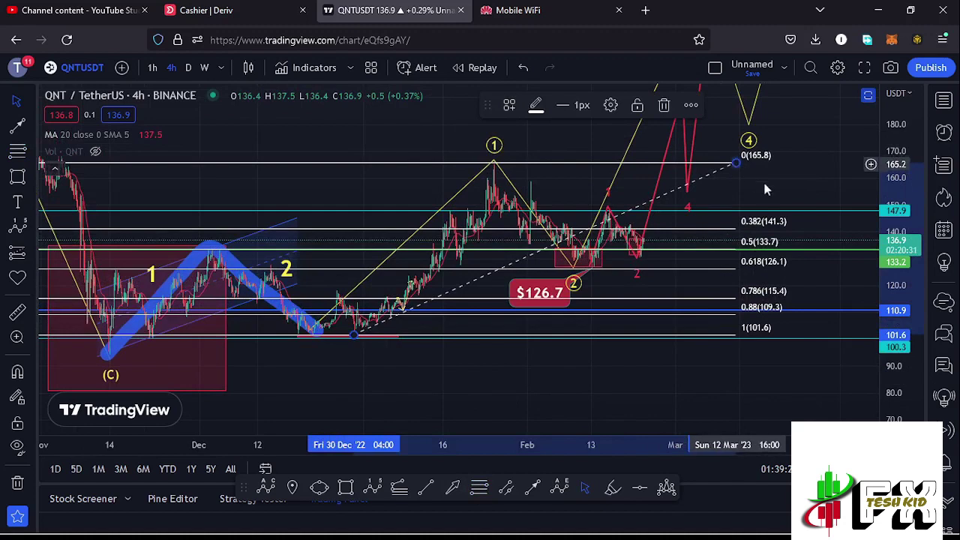
pyautogui.scroll(4, 895, 273)
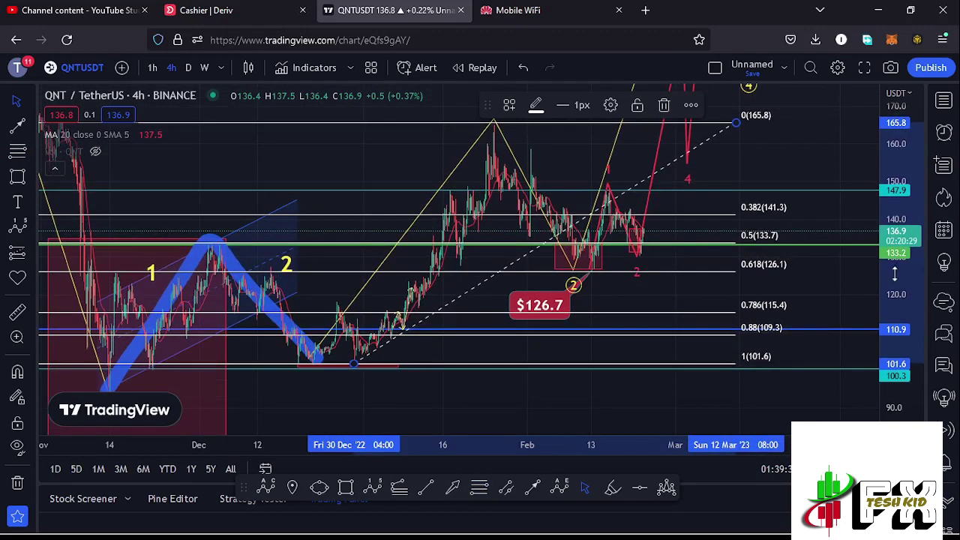
pyautogui.moveTo(838, 282); pyautogui.dragTo(833, 298)
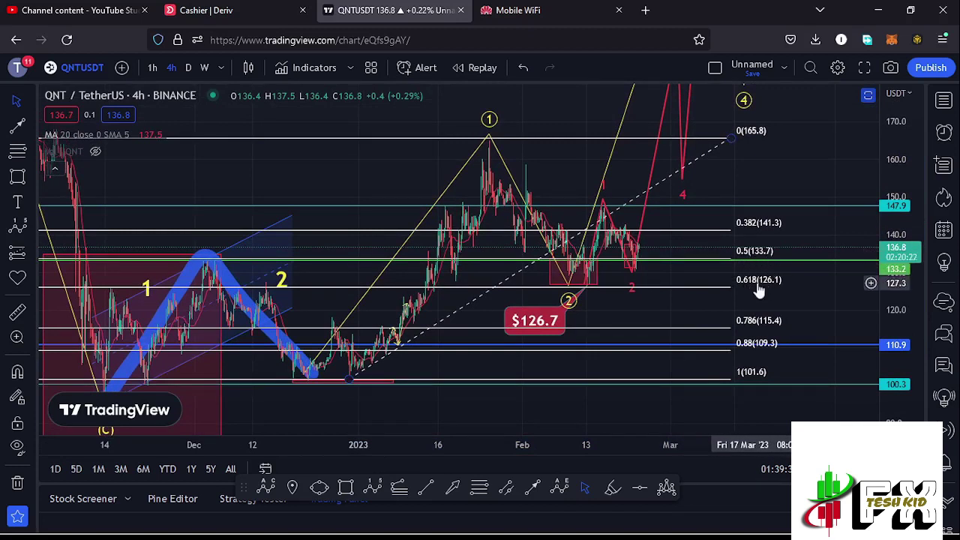
pyautogui.moveTo(686, 278); pyautogui.dragTo(692, 293)
# Delete the Fibonacci retracement drawn over the circled yellow wave 1
pyautogui.click(737, 154)
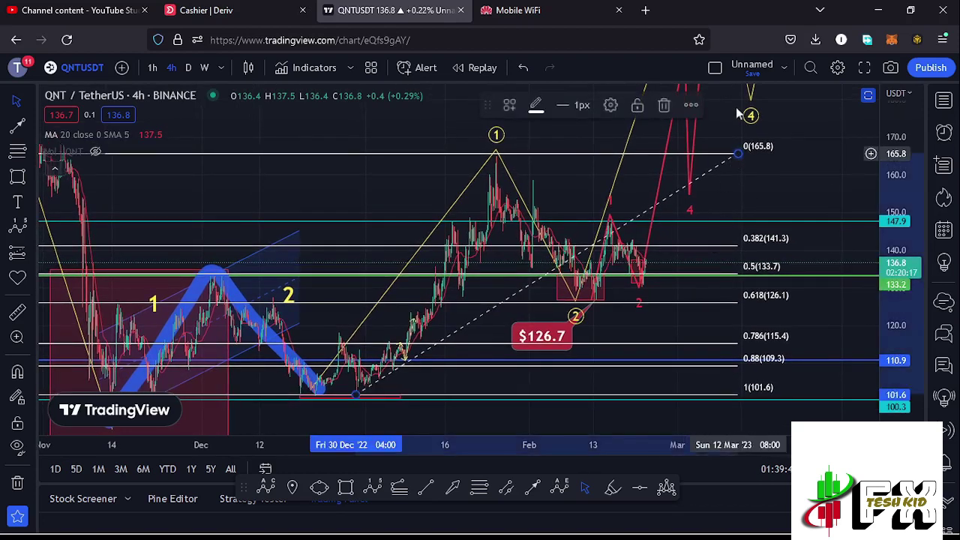
pyautogui.click(664, 105)
# Draw a Fibonacci extension from the late-December low at 101.5 through the circled wave 1 peak at 165.6 to 126.3, and delete it
pyautogui.moveTo(893, 155); pyautogui.dragTo(897, 219)
pyautogui.moveTo(846, 153); pyautogui.dragTo(819, 245)
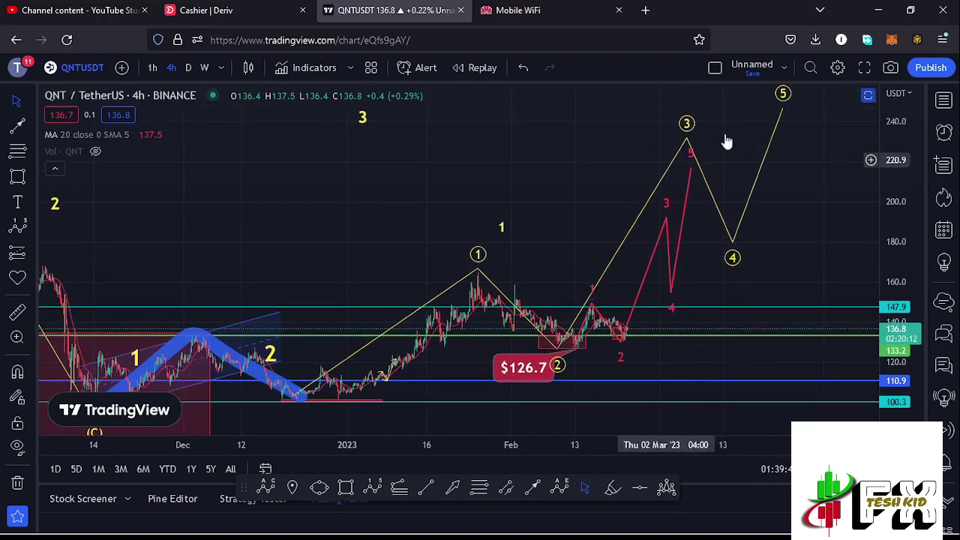
pyautogui.click(400, 489)
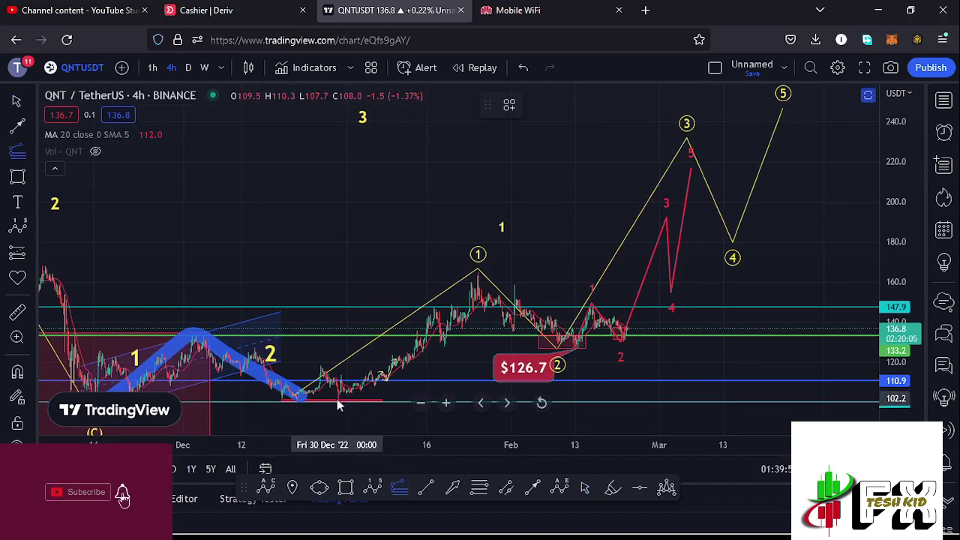
pyautogui.click(727, 348)
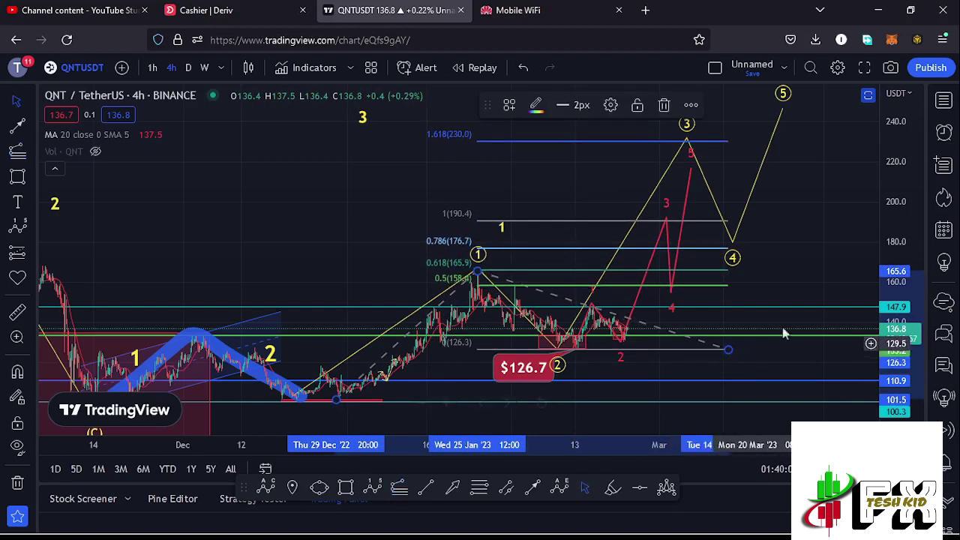
pyautogui.moveTo(805, 249); pyautogui.dragTo(776, 265)
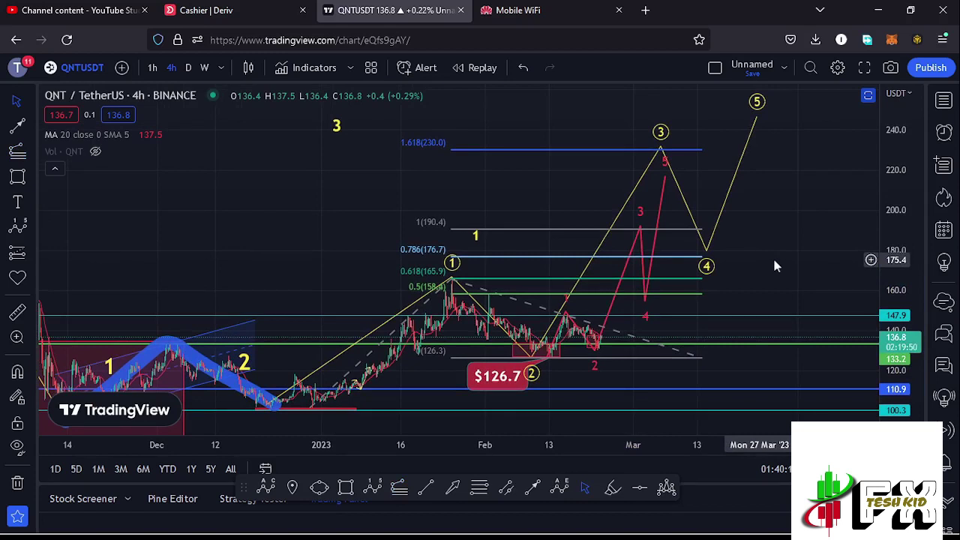
pyautogui.click(701, 352)
pyautogui.click(665, 105)
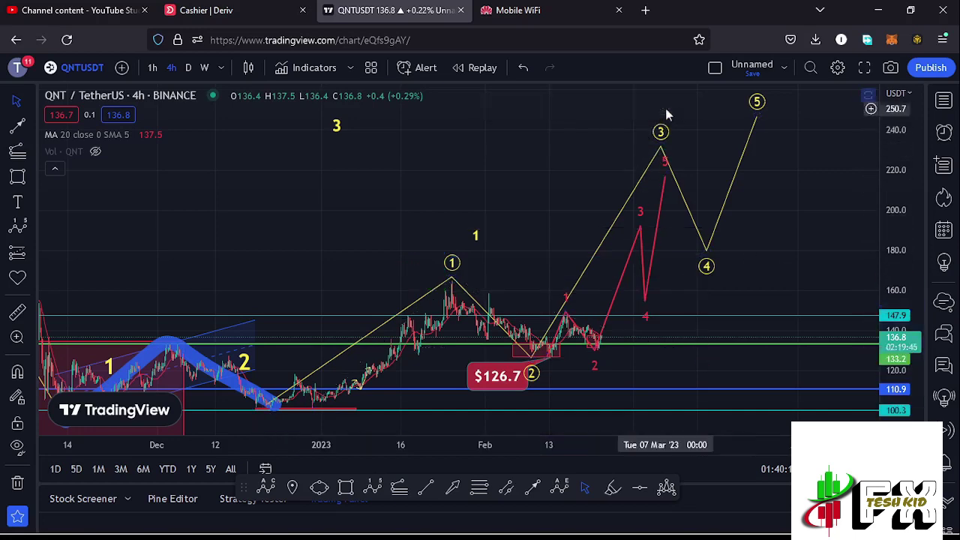
# Draw a sample five-wave Elliott impulse rising from 133.3 through 169.4, 162.1, 195.7 and 190.1 above the circled wave 2, and delete it
pyautogui.moveTo(721, 306); pyautogui.dragTo(764, 303)
pyautogui.click(373, 488)
pyautogui.click(574, 340)
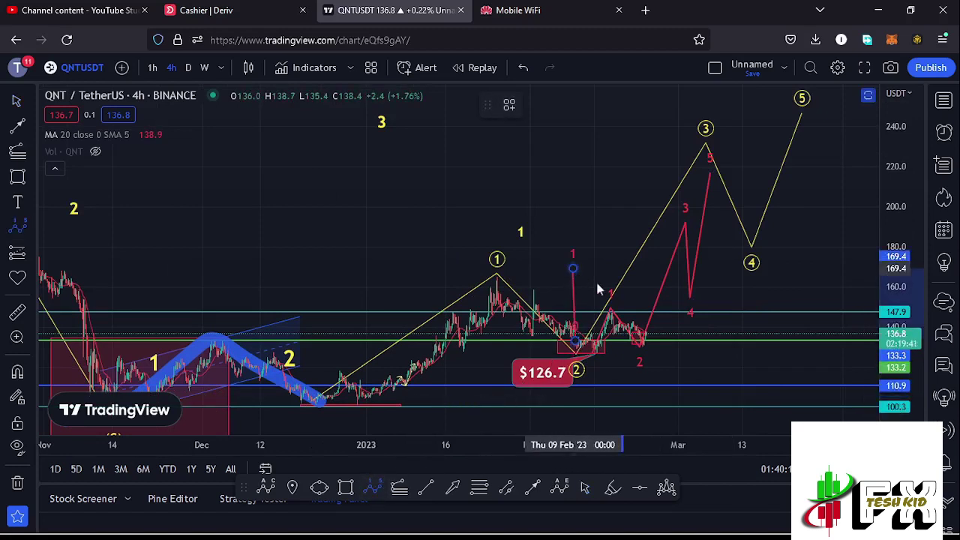
pyautogui.click(597, 283)
pyautogui.click(604, 216)
pyautogui.click(635, 227)
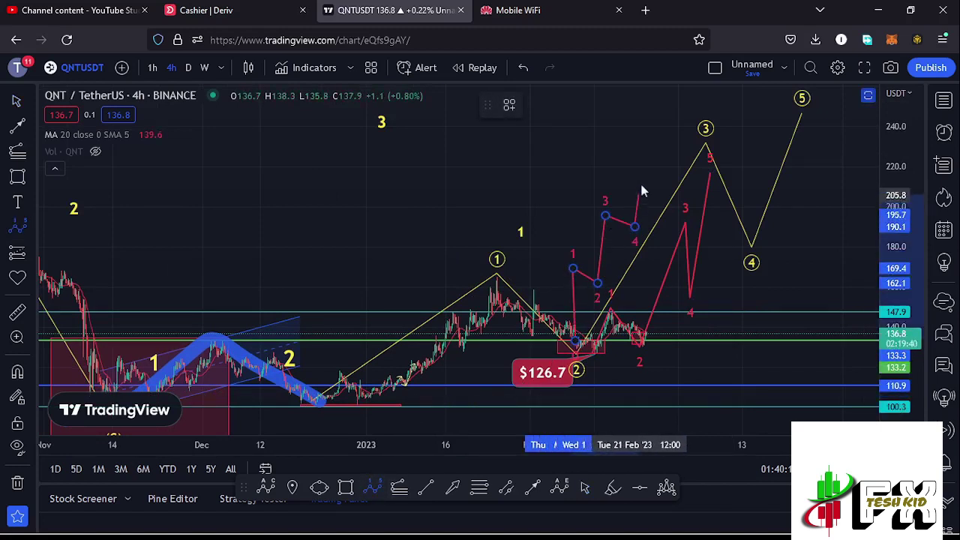
pyautogui.click(660, 148)
pyautogui.moveTo(635, 156); pyautogui.dragTo(591, 184)
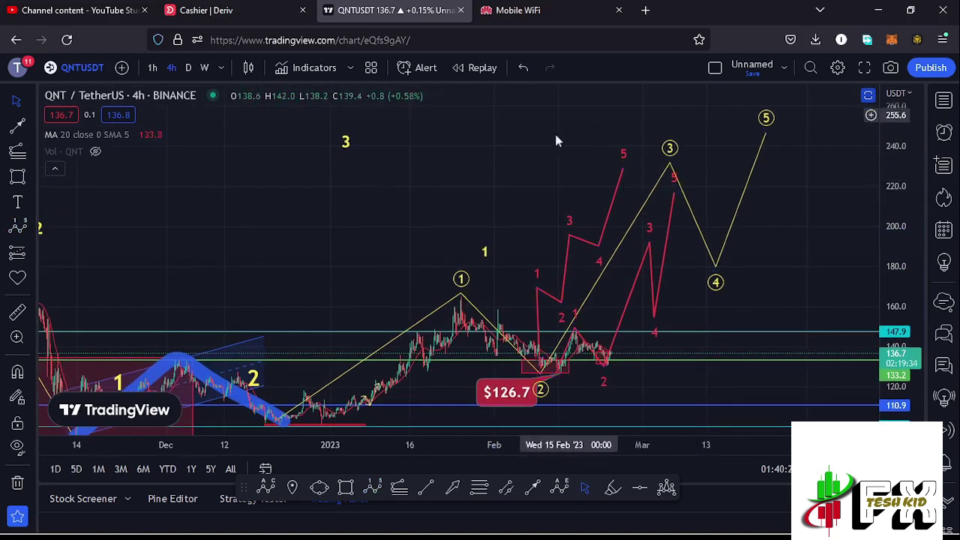
pyautogui.click(622, 172)
pyautogui.click(664, 106)
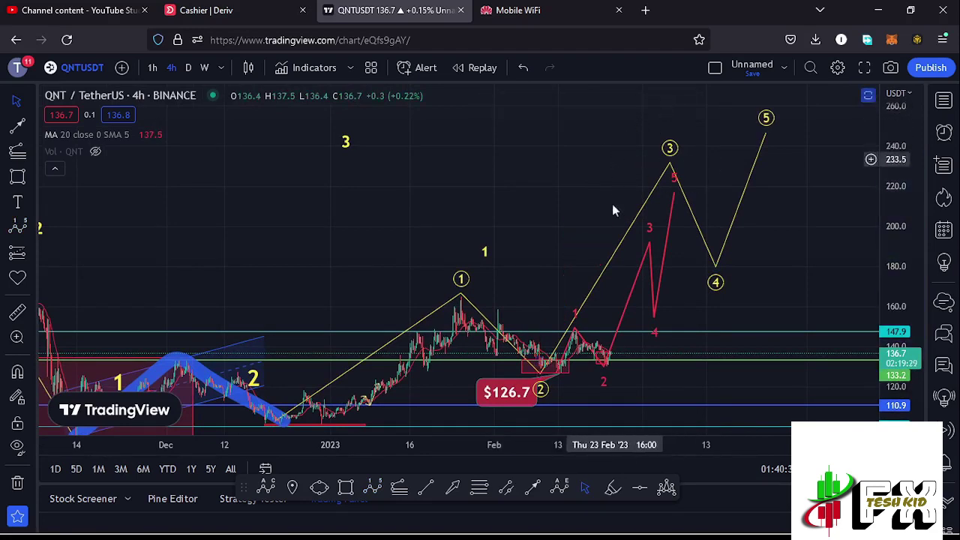
# Examine the red waves 1 and 2 that follow the circled wave 2 low marked $126.7
pyautogui.moveTo(586, 243); pyautogui.dragTo(557, 175)
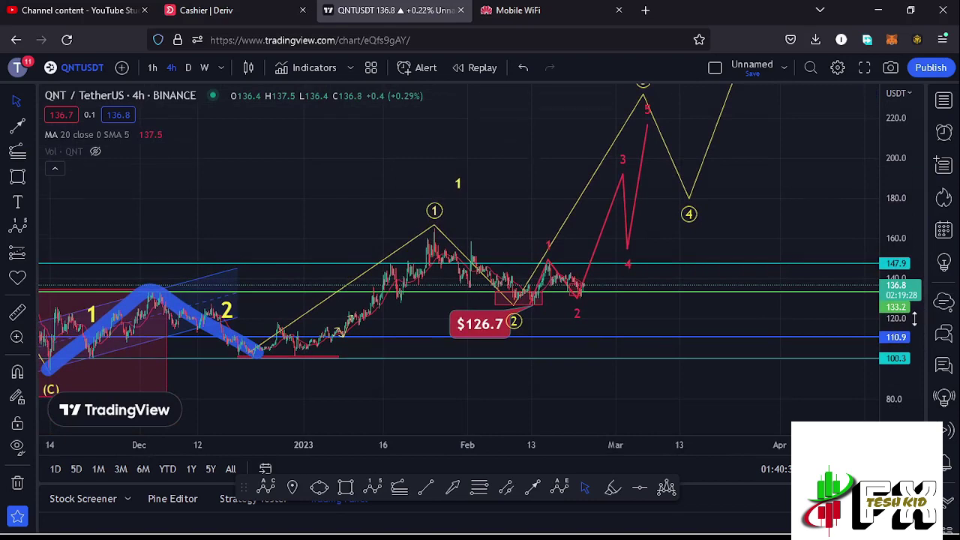
pyautogui.scroll(5, 914, 319)
pyautogui.scroll(4, 680, 366)
pyautogui.moveTo(352, 366); pyautogui.dragTo(832, 357)
pyautogui.scroll(2, 678, 368)
pyautogui.moveTo(682, 364); pyautogui.dragTo(785, 327)
pyautogui.scroll(4, 904, 297)
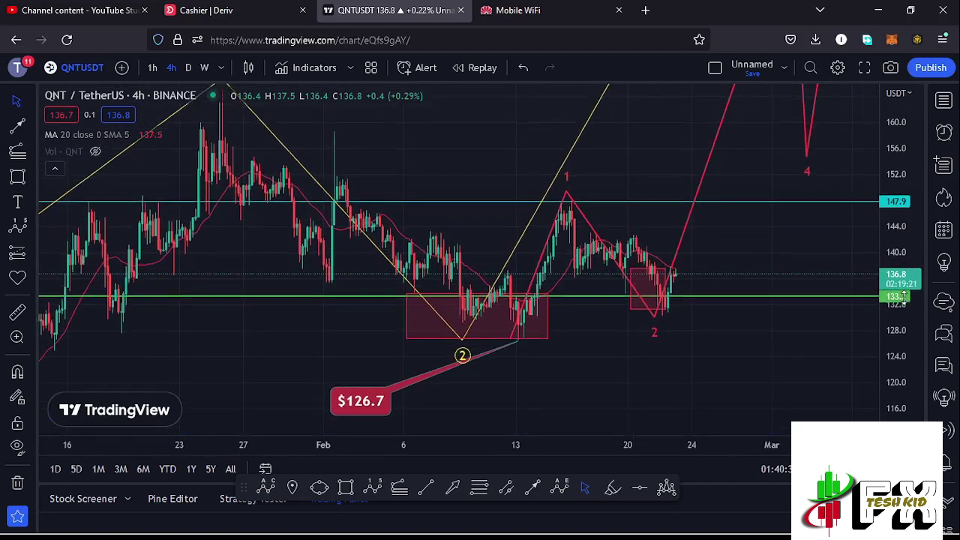
pyautogui.moveTo(904, 297); pyautogui.dragTo(904, 255)
pyautogui.scroll(2, 571, 382)
pyautogui.moveTo(557, 386); pyautogui.dragTo(619, 383)
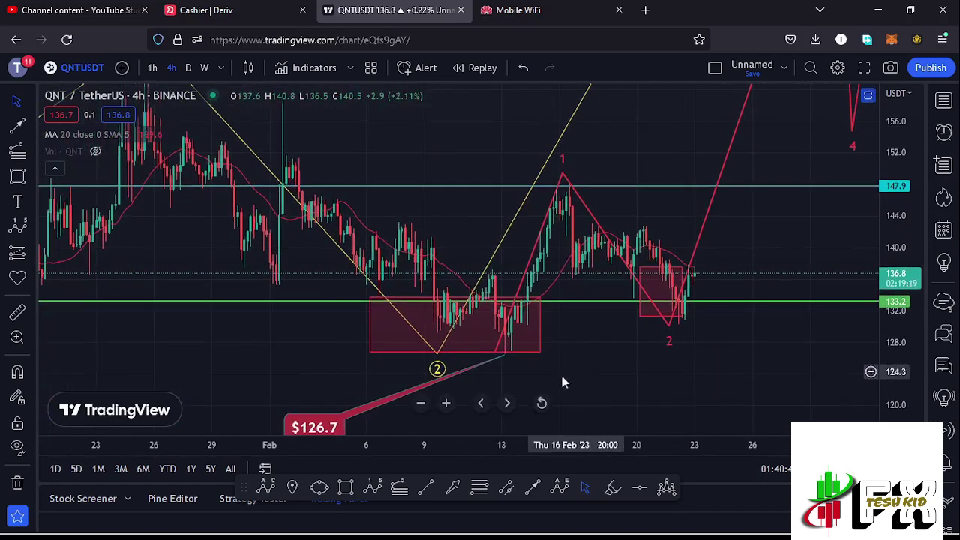
pyautogui.scroll(2, 570, 380)
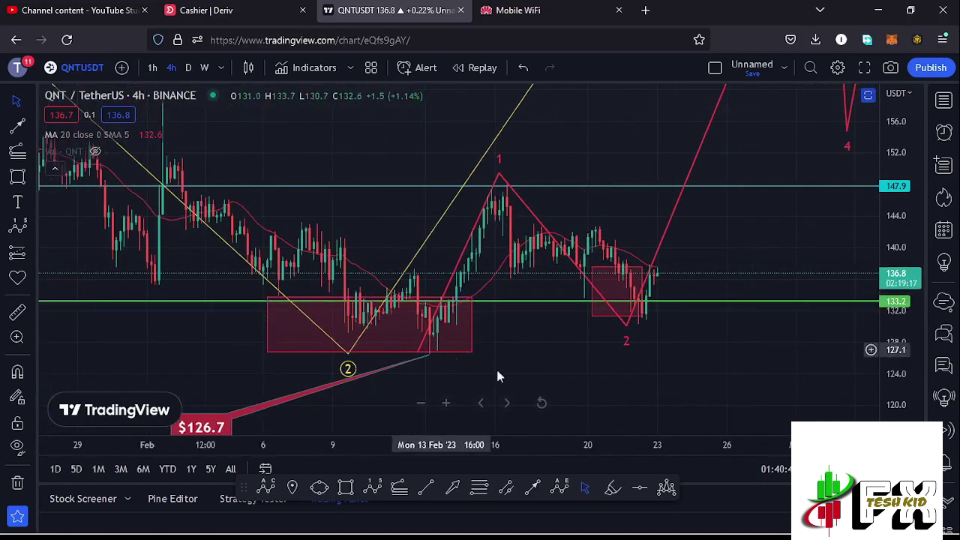
pyautogui.moveTo(438, 366); pyautogui.dragTo(391, 375)
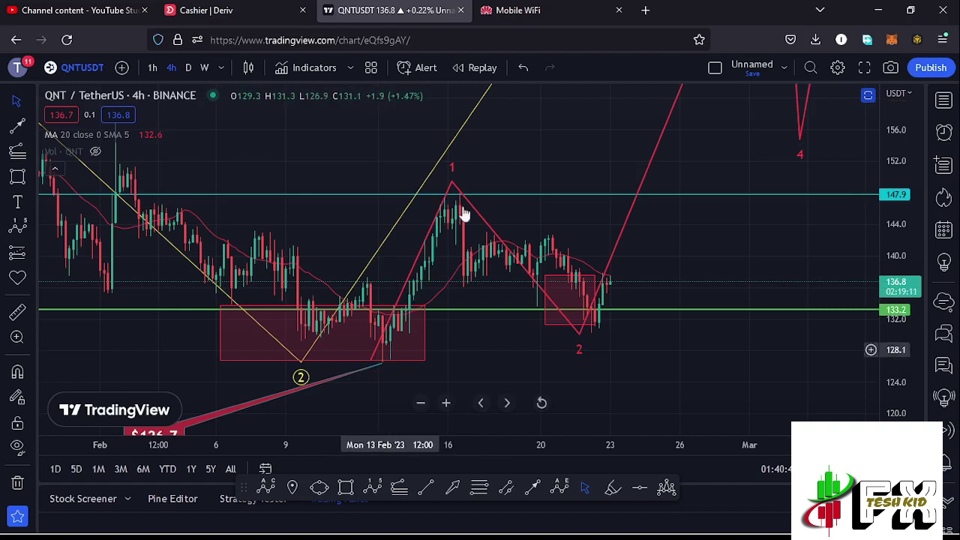
pyautogui.click(451, 182)
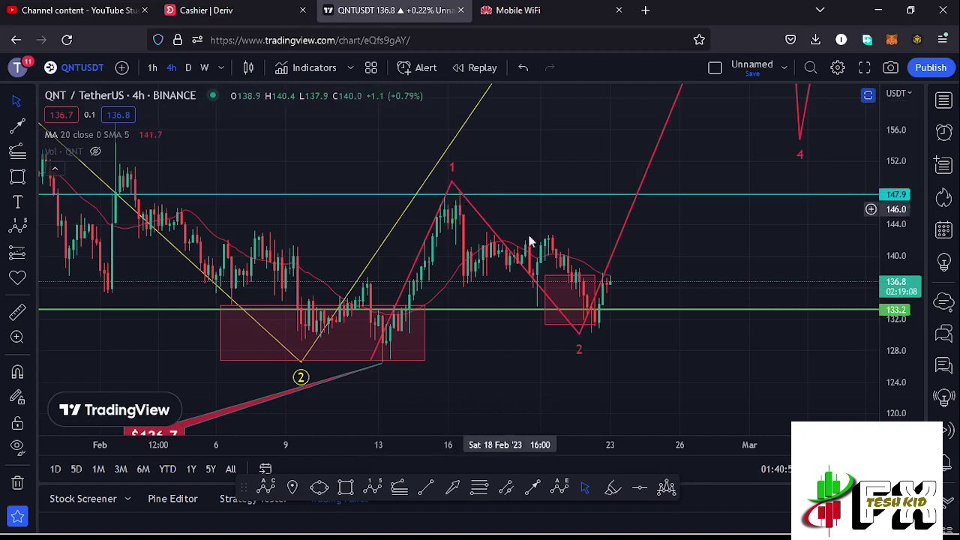
pyautogui.click(583, 324)
pyautogui.click(653, 385)
# Draw a Fibonacci retracement from the 13 Feb '23 low at 126.6 up to 148.2 near the red wave 1 peak
pyautogui.click(382, 367)
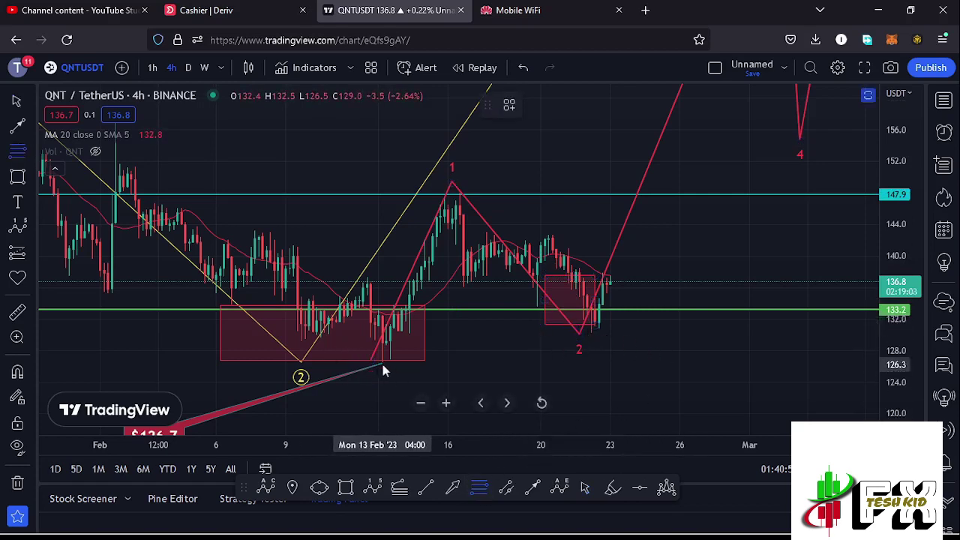
pyautogui.click(382, 363)
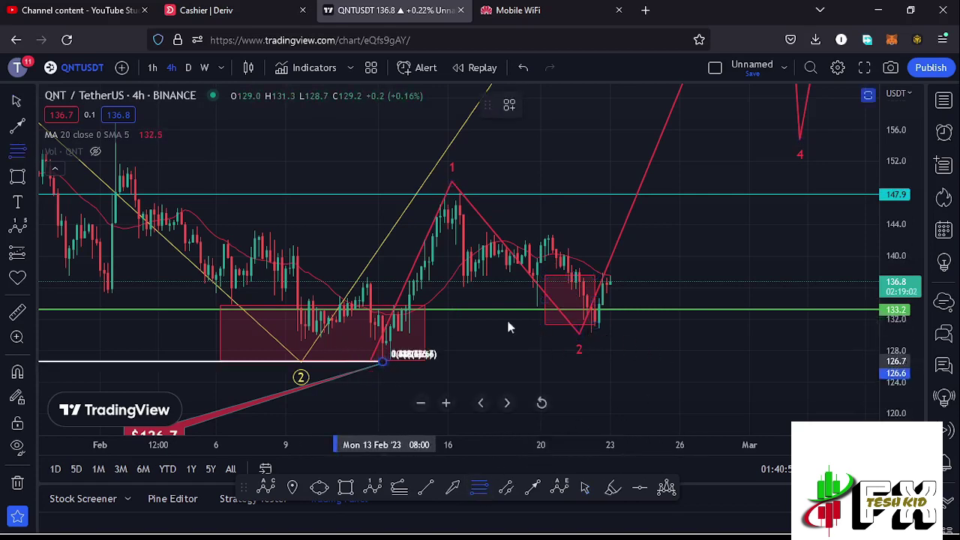
pyautogui.click(748, 196)
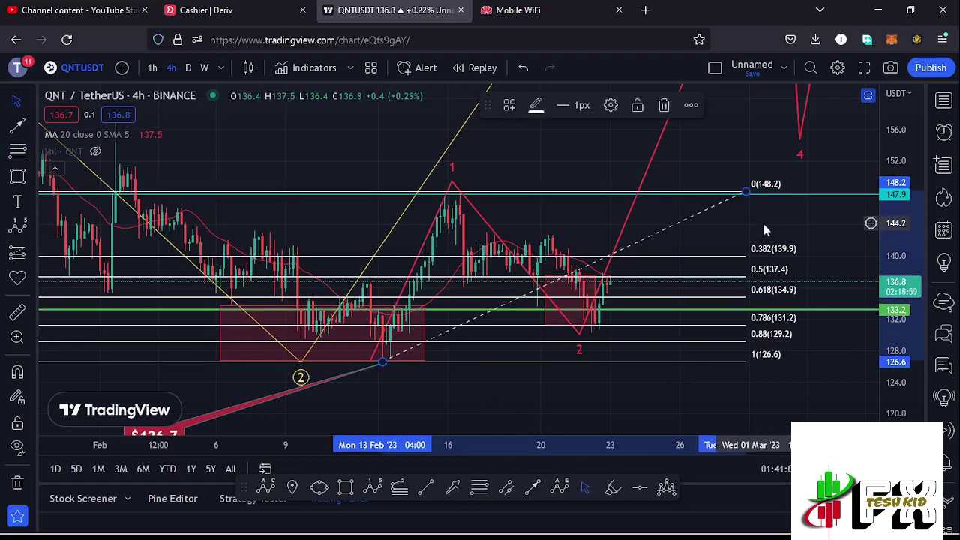
pyautogui.click(789, 231)
pyautogui.moveTo(790, 228); pyautogui.dragTo(741, 222)
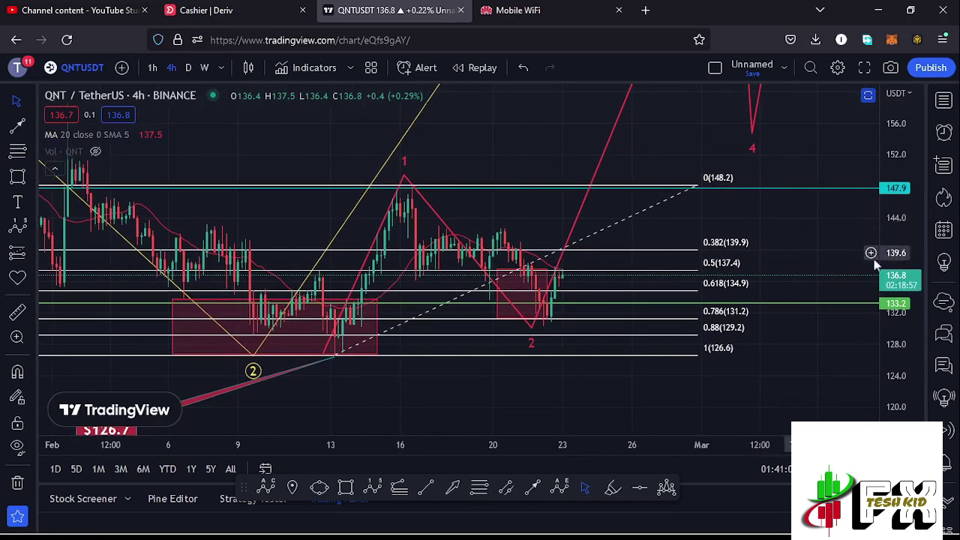
pyautogui.moveTo(900, 314); pyautogui.dragTo(900, 274)
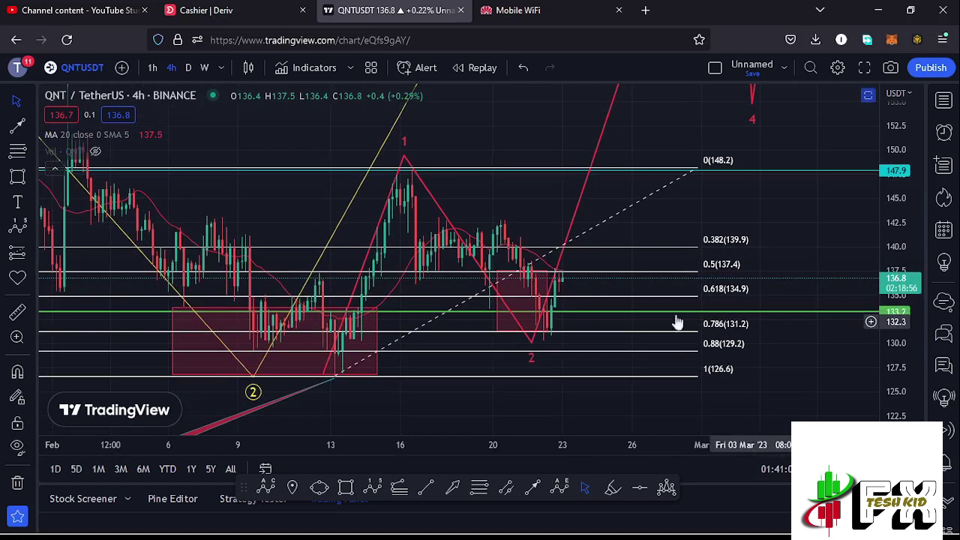
# Fit the small red box between the 0.5 and 0.786 retracement levels and move the red wave 2 point to 131.2
pyautogui.click(523, 331)
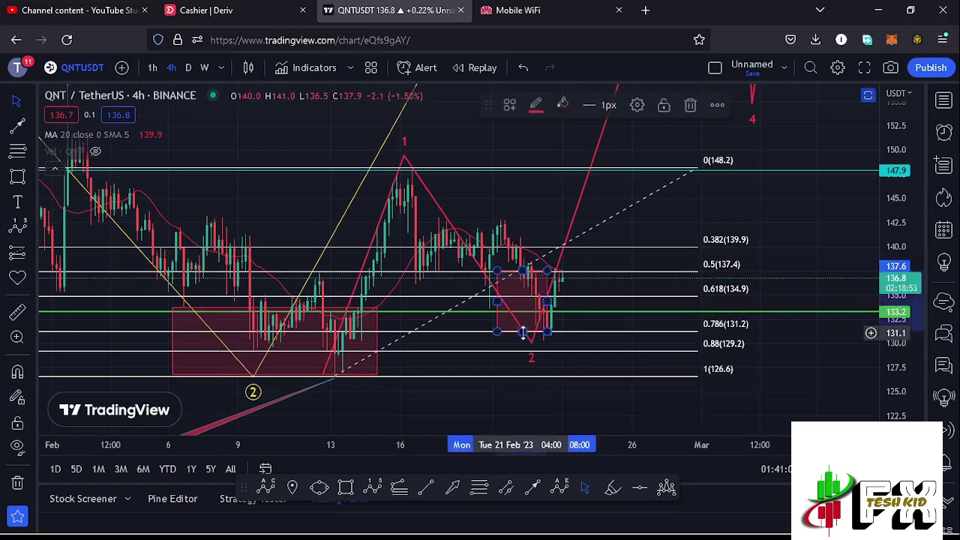
pyautogui.moveTo(523, 332); pyautogui.dragTo(525, 321)
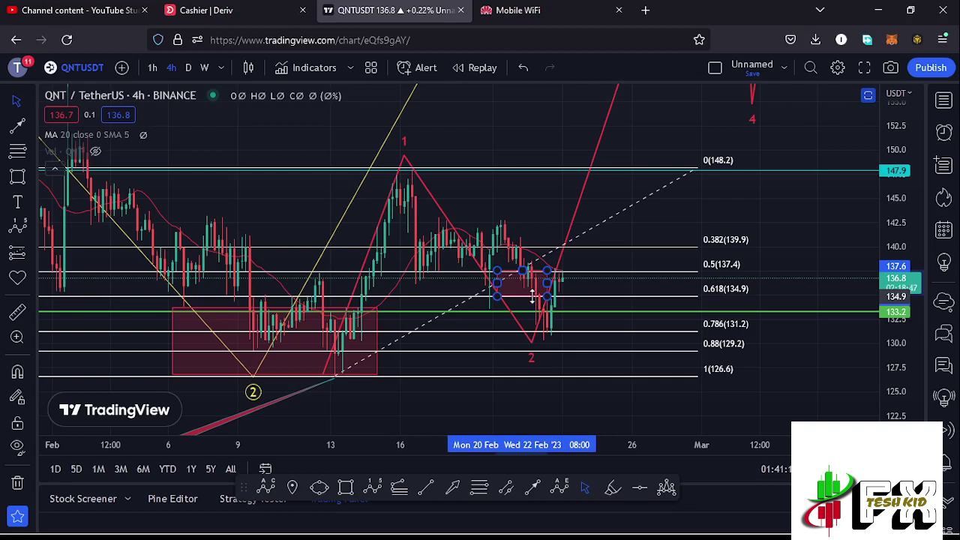
pyautogui.moveTo(535, 298)
pyautogui.mouseDown()
pyautogui.moveTo(532, 345)
pyautogui.moveTo(533, 334)
pyautogui.mouseUp()
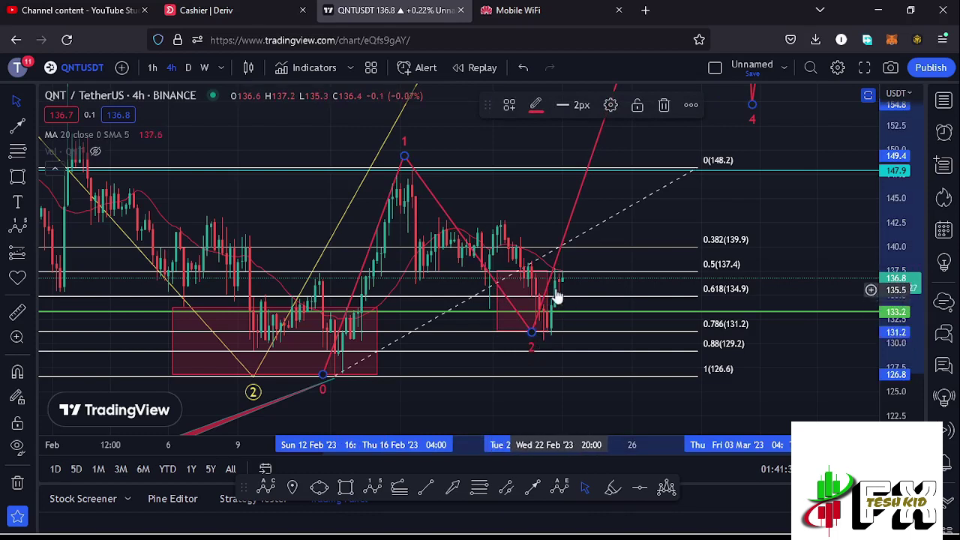
# Delete the Fibonacci retracement drawn over the red wave 1
pyautogui.click(695, 169)
pyautogui.click(664, 105)
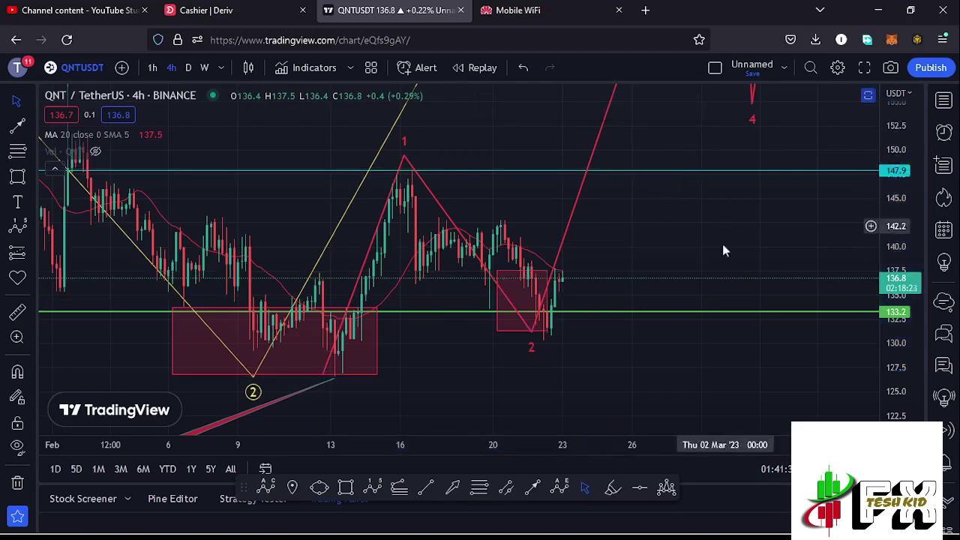
# Draw a Fibonacci extension from the 13 Feb '23 low at 126.6 to the red wave 1 peak at 148.0 and down to 130.4
pyautogui.moveTo(657, 251); pyautogui.dragTo(667, 298)
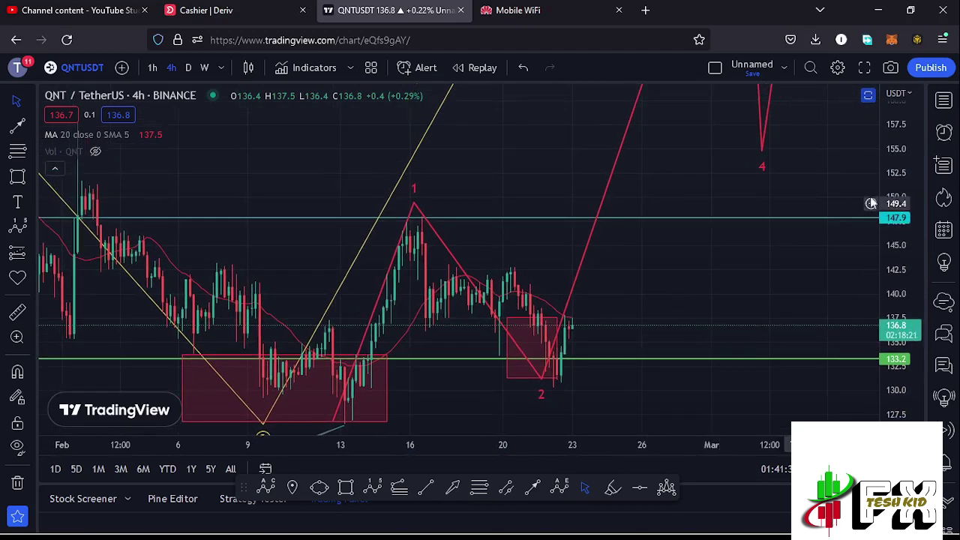
pyautogui.moveTo(898, 196); pyautogui.dragTo(897, 234)
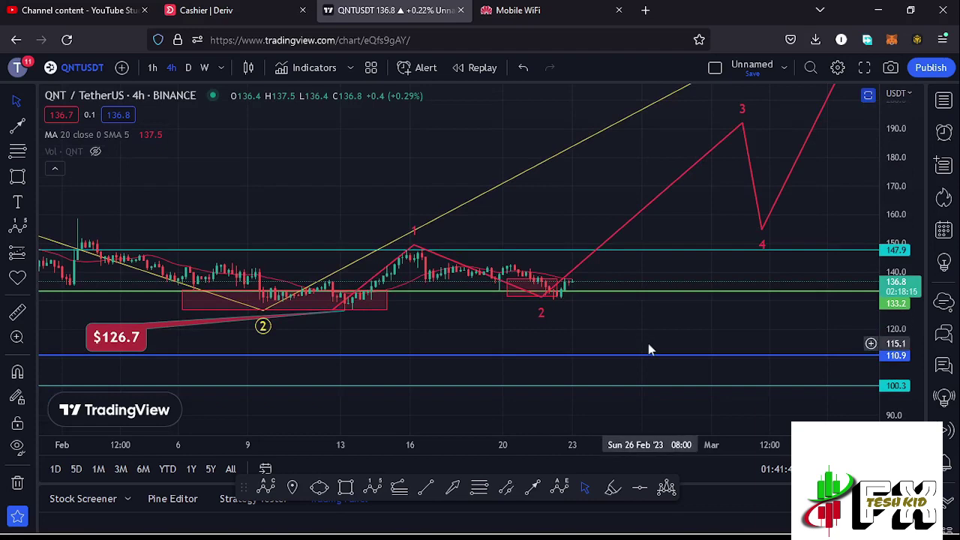
pyautogui.scroll(-1, 649, 343)
pyautogui.moveTo(713, 324); pyautogui.dragTo(701, 324)
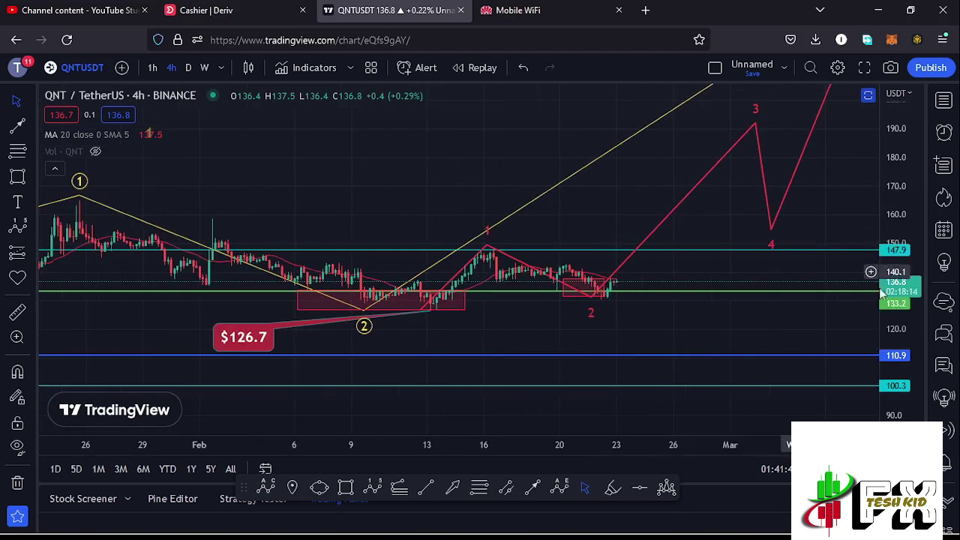
pyautogui.moveTo(901, 314); pyautogui.dragTo(899, 291)
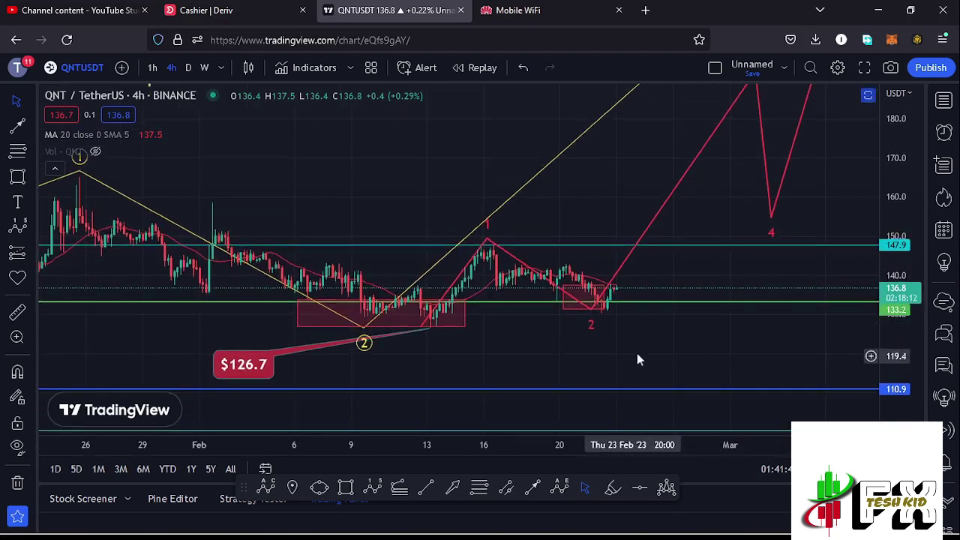
pyautogui.click(400, 489)
pyautogui.click(427, 328)
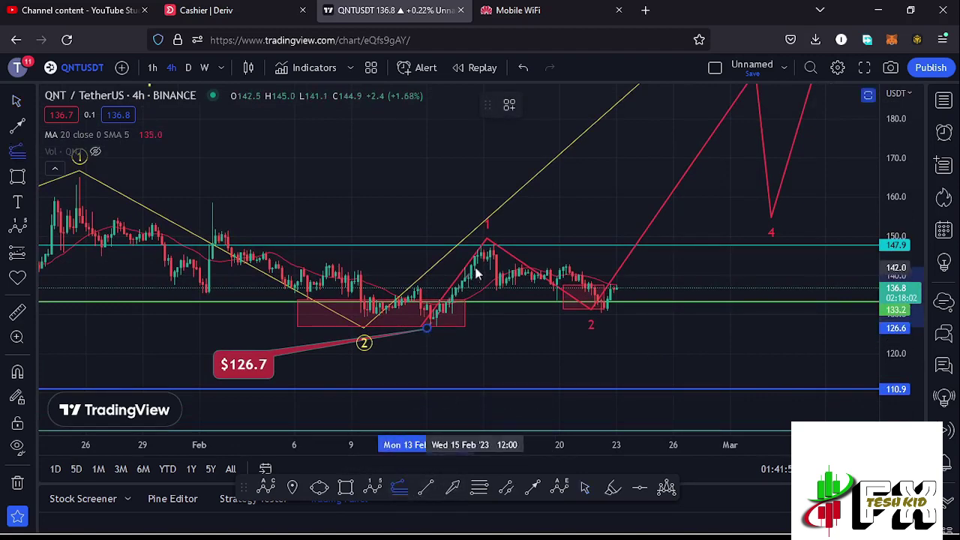
pyautogui.click(493, 247)
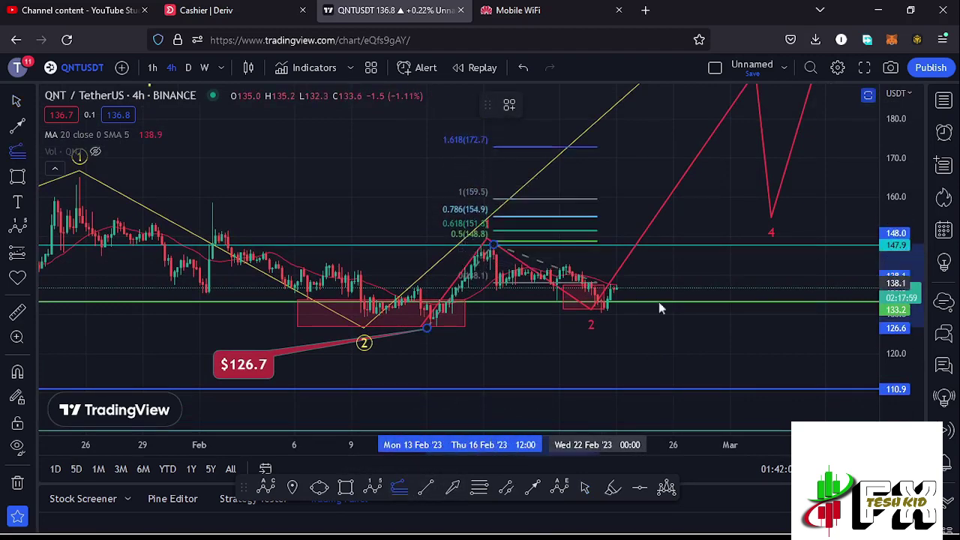
pyautogui.click(758, 313)
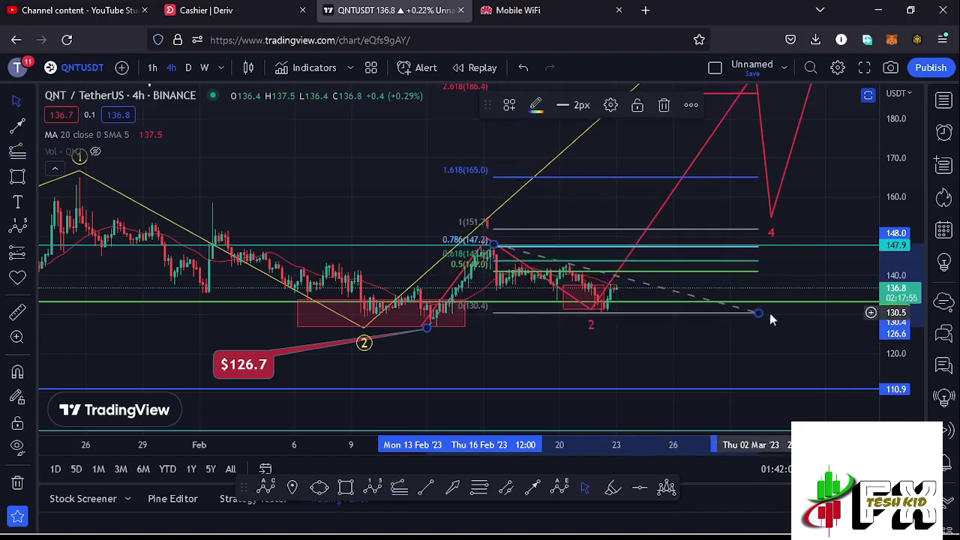
# Move the red wave 3 point to the 1.618 level at about 165.6 and wave 4 to the 1 level at about 151.7
pyautogui.moveTo(835, 203); pyautogui.dragTo(813, 244)
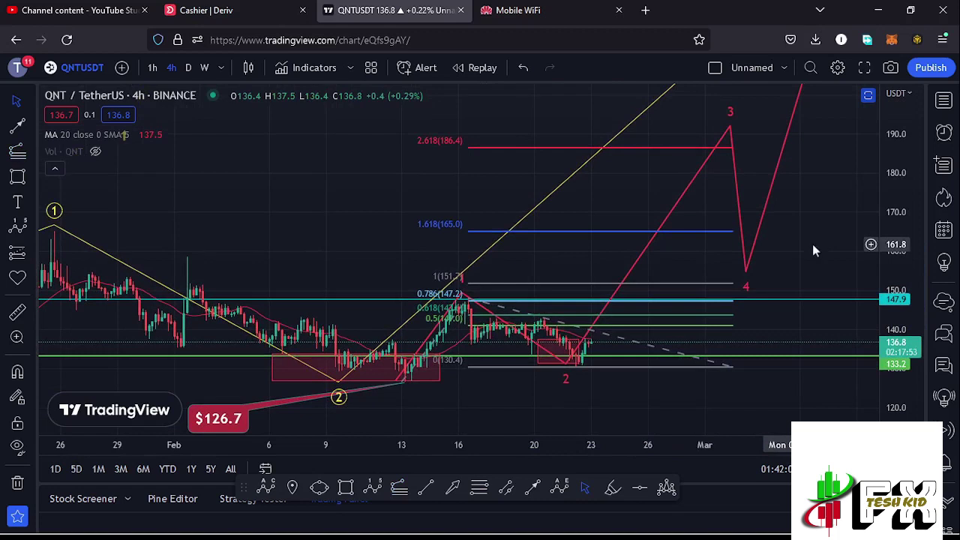
pyautogui.moveTo(732, 129); pyautogui.dragTo(653, 235)
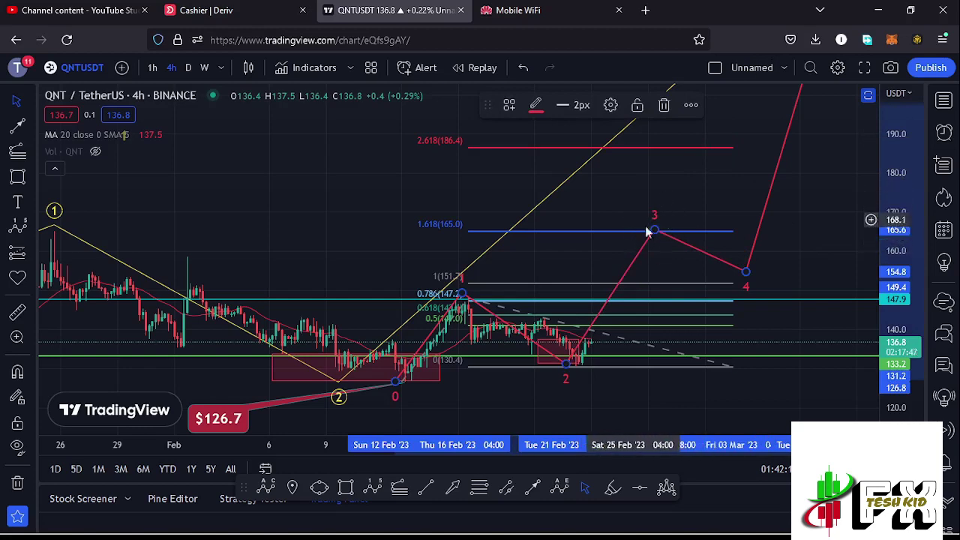
pyautogui.moveTo(745, 275); pyautogui.dragTo(704, 283)
# Delete the Fibonacci extension drawn over the red waves 1 and 2
pyautogui.moveTo(787, 207); pyautogui.dragTo(749, 264)
pyautogui.moveTo(891, 120); pyautogui.dragTo(891, 210)
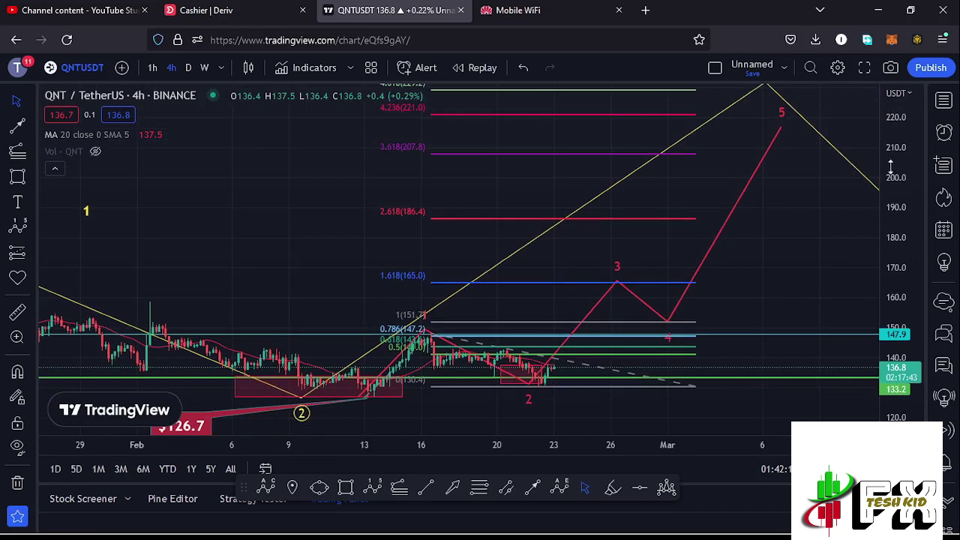
pyautogui.click(692, 387)
pyautogui.click(664, 105)
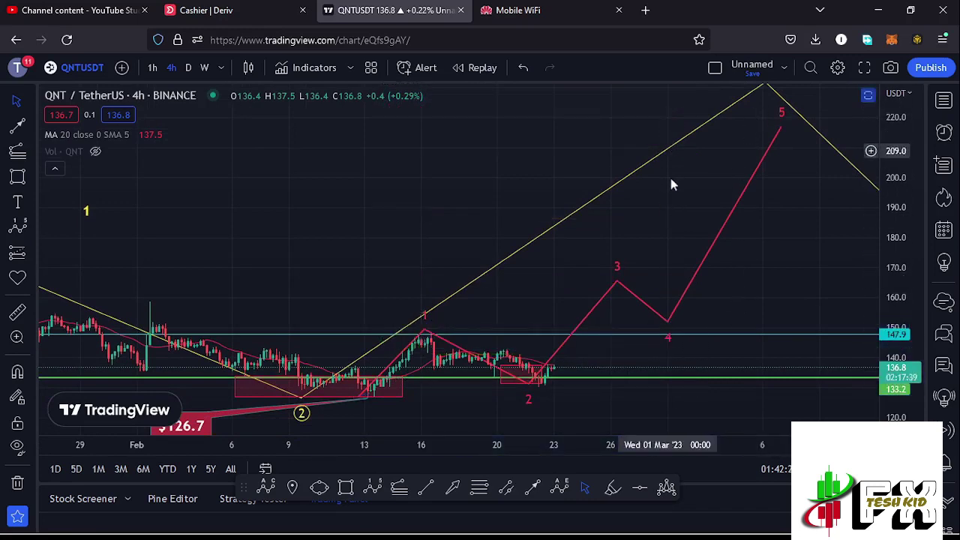
# Draw an upward arrow from the current price at about 136.5 to about 150.9, above the 147.9 line
pyautogui.moveTo(615, 367); pyautogui.dragTo(708, 305)
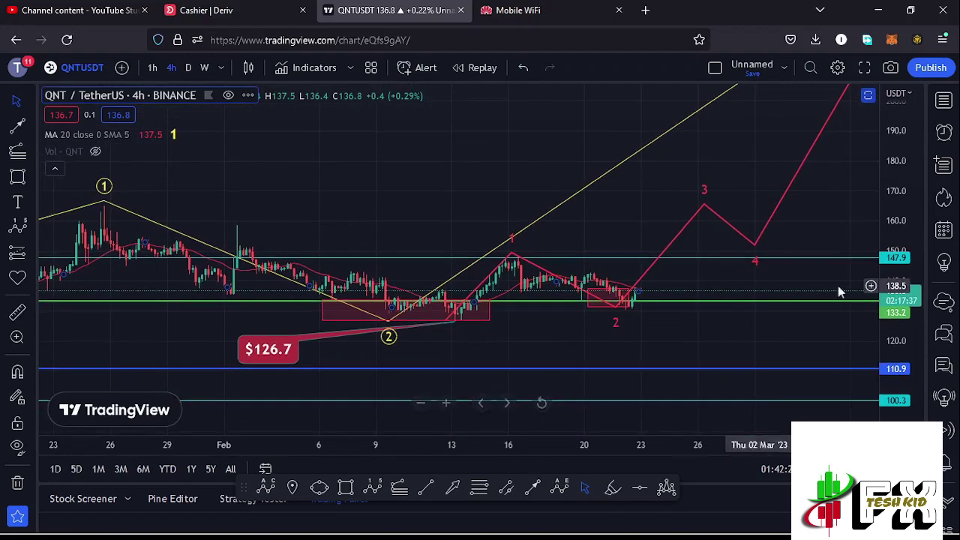
pyautogui.scroll(5, 598, 373)
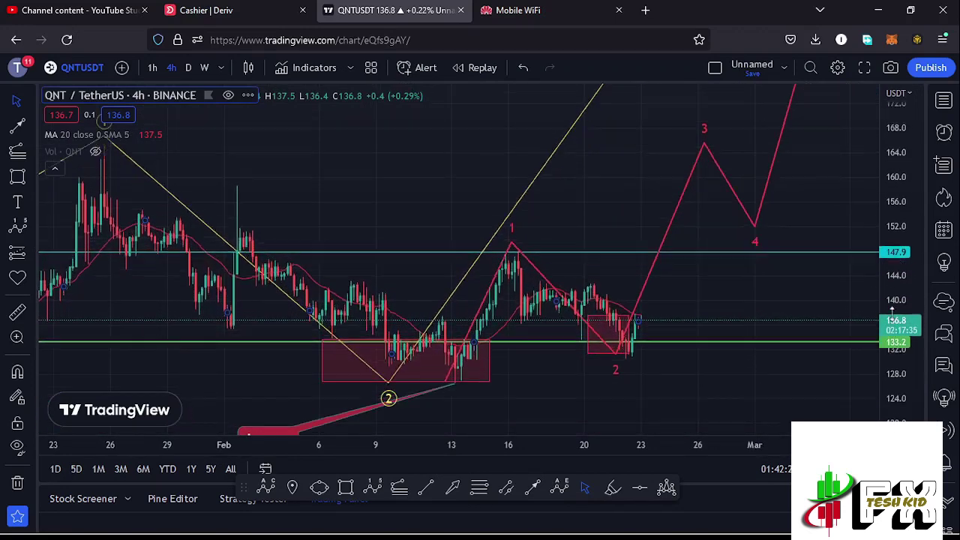
pyautogui.moveTo(598, 373); pyautogui.dragTo(746, 382)
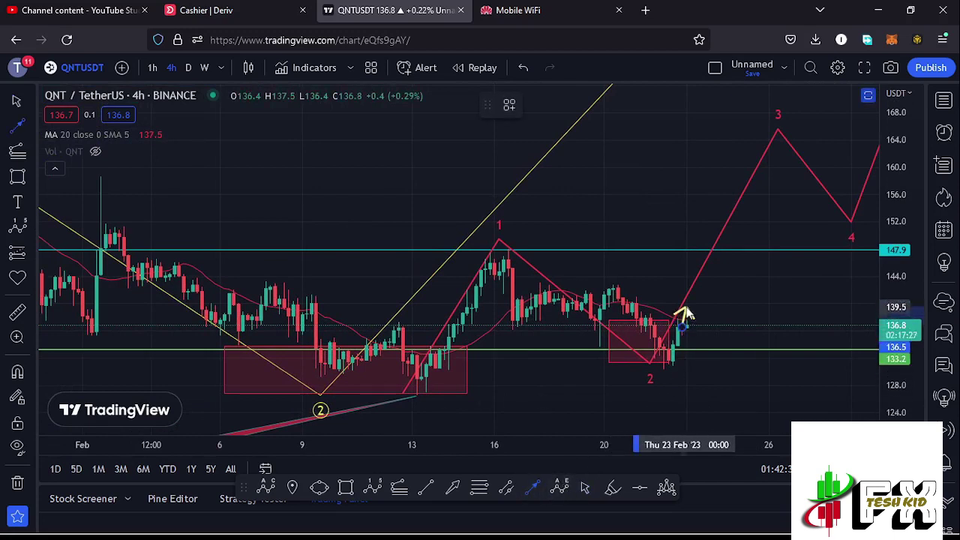
pyautogui.moveTo(686, 292)
pyautogui.mouseDown()
pyautogui.moveTo(680, 260)
pyautogui.moveTo(691, 239)
pyautogui.mouseUp()
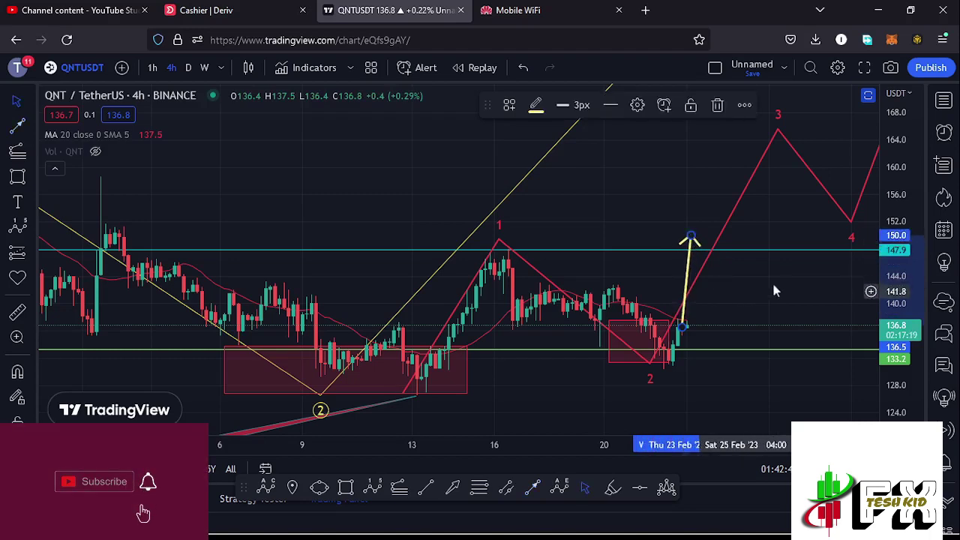
pyautogui.moveTo(772, 284); pyautogui.dragTo(737, 306)
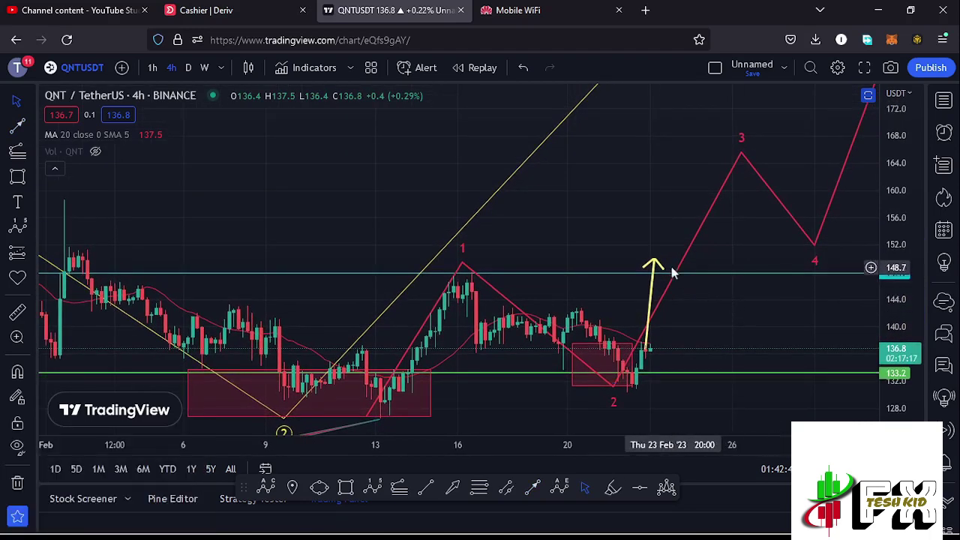
pyautogui.moveTo(654, 264); pyautogui.dragTo(655, 257)
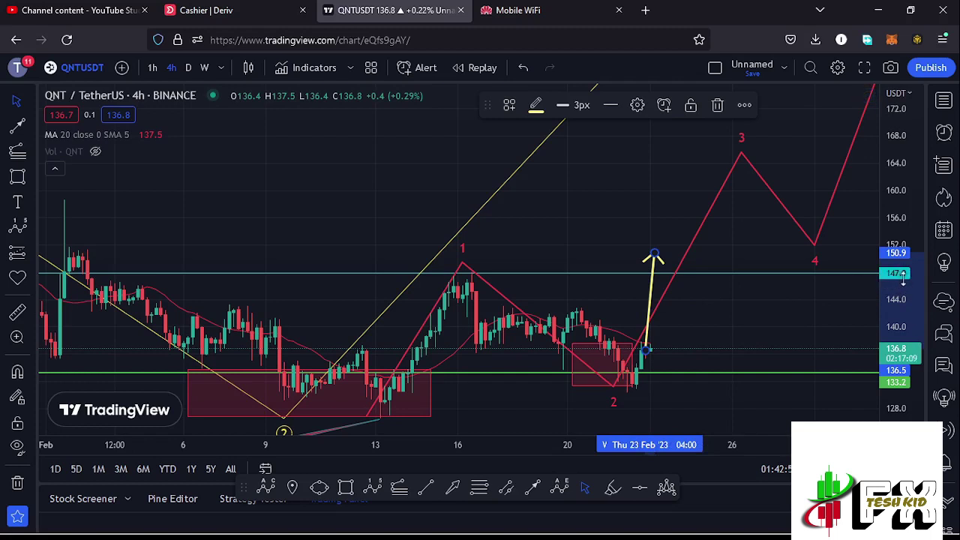
# Add a pullback arrow from about 151.1 down to 148.2 and a rising arrow from there to the red wave 3 peak
pyautogui.click(534, 487)
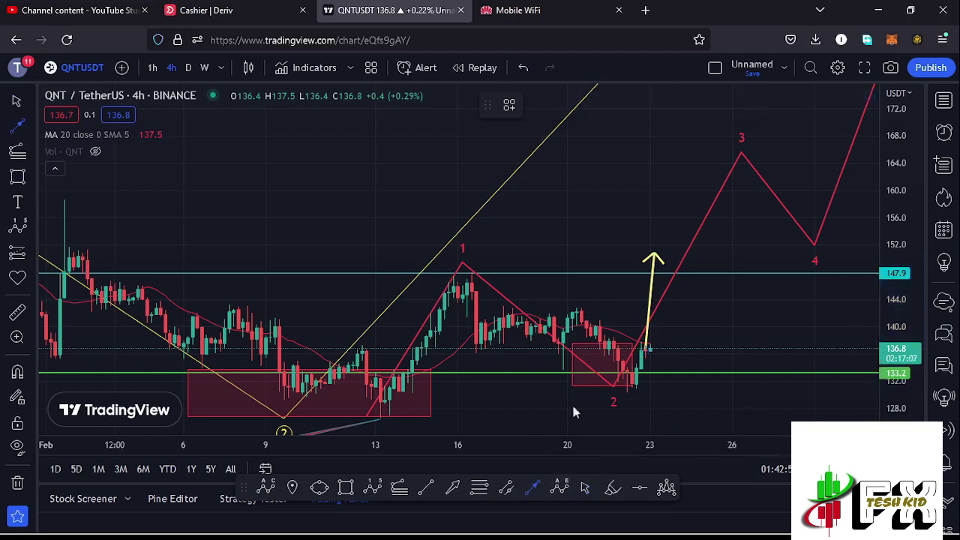
pyautogui.click(676, 270)
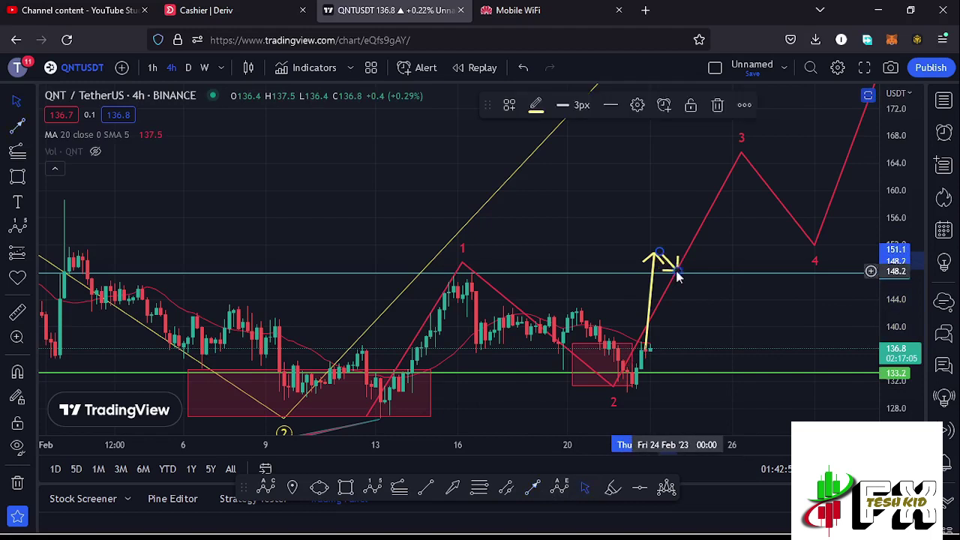
pyautogui.click(540, 489)
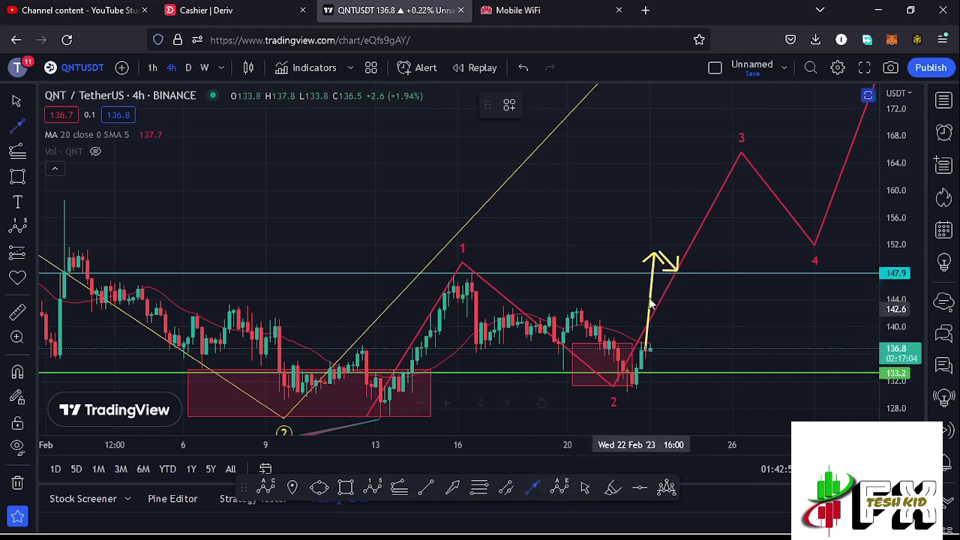
pyautogui.click(735, 154)
pyautogui.moveTo(750, 234); pyautogui.dragTo(680, 237)
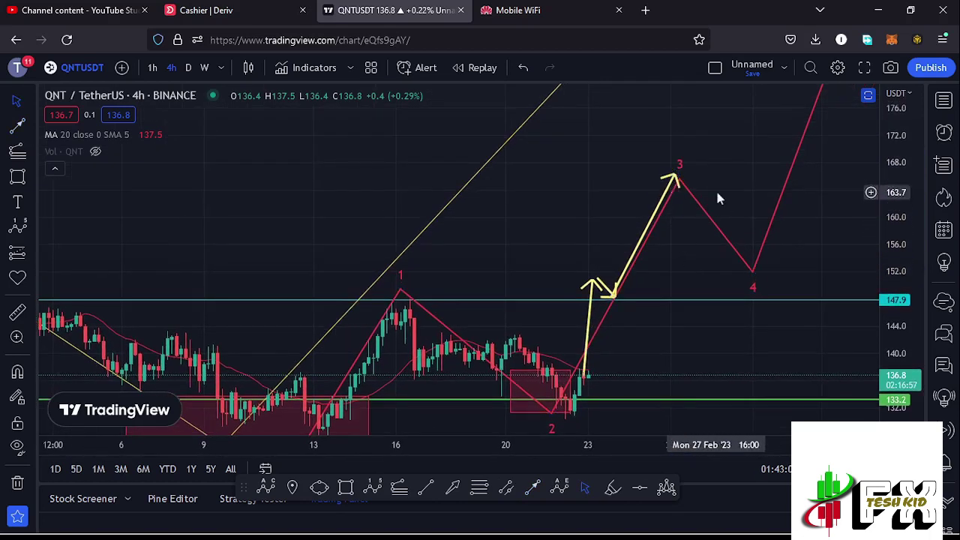
pyautogui.moveTo(714, 339); pyautogui.dragTo(849, 292)
pyautogui.scroll(3, 782, 323)
pyautogui.moveTo(769, 316); pyautogui.dragTo(715, 302)
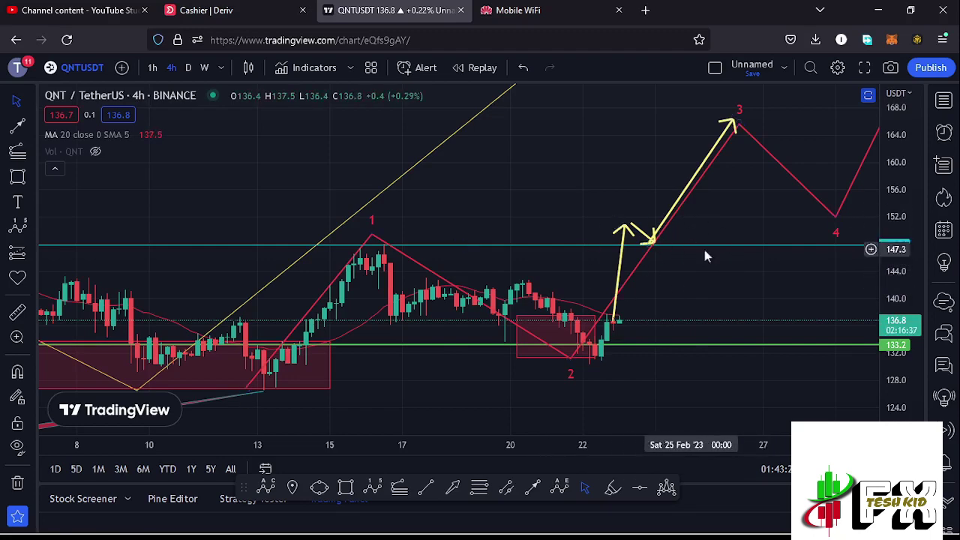
pyautogui.scroll(-2, 766, 324)
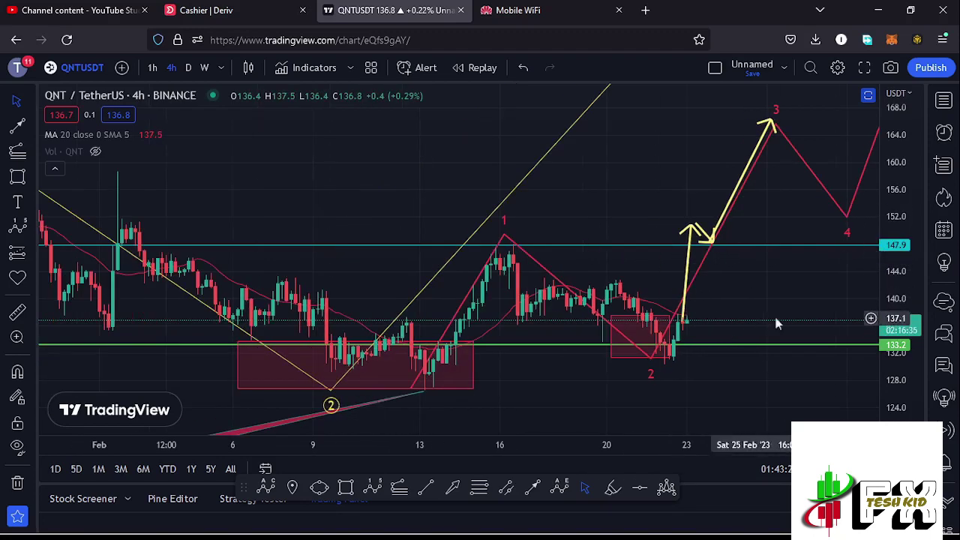
pyautogui.moveTo(786, 319); pyautogui.dragTo(763, 278)
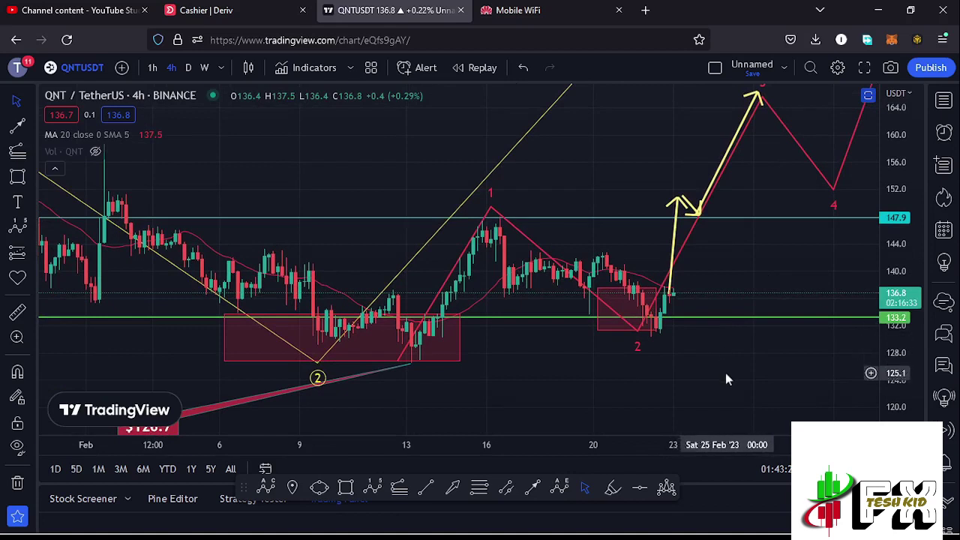
pyautogui.moveTo(734, 374); pyautogui.dragTo(727, 363)
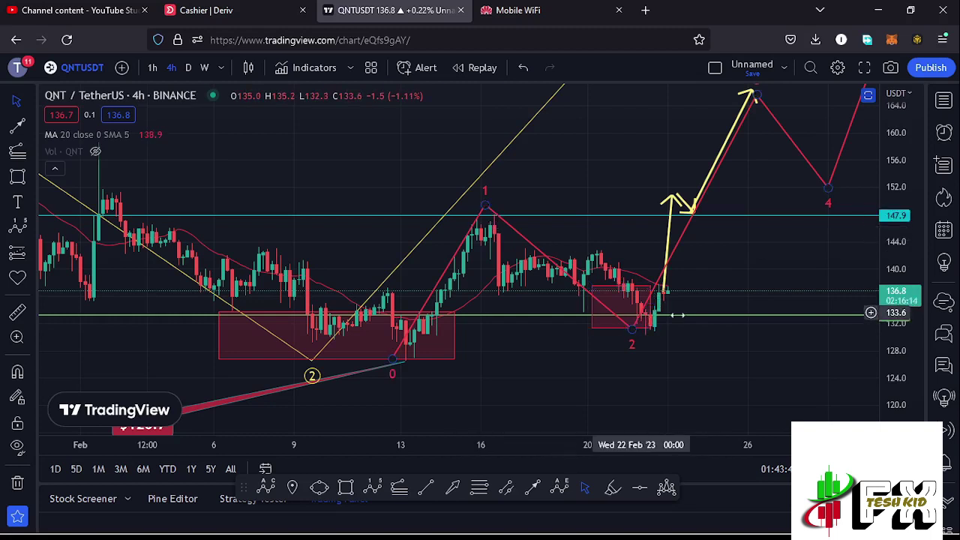
# Measure the price drop from the 16 Feb '23 high at 148.2 to the green support line near red wave 2
pyautogui.click(17, 312)
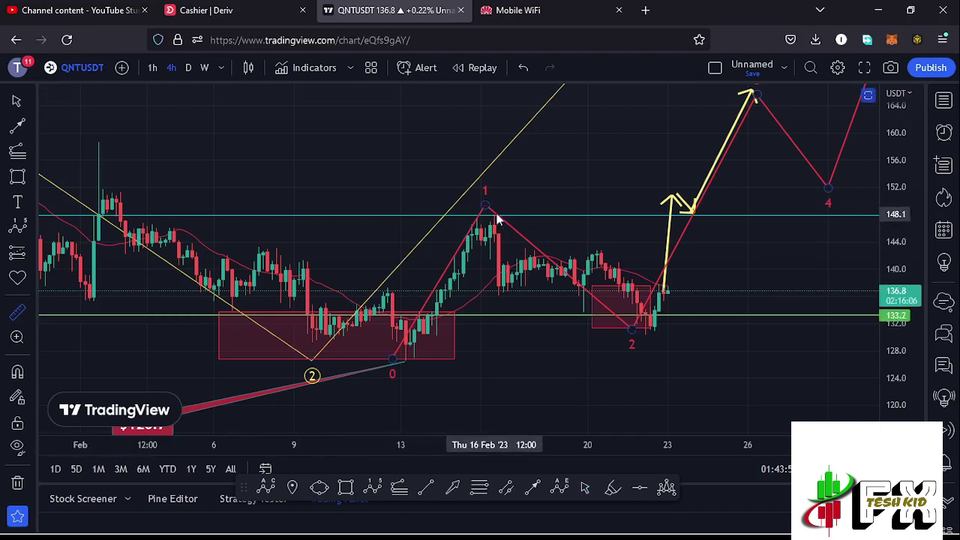
pyautogui.click(495, 218)
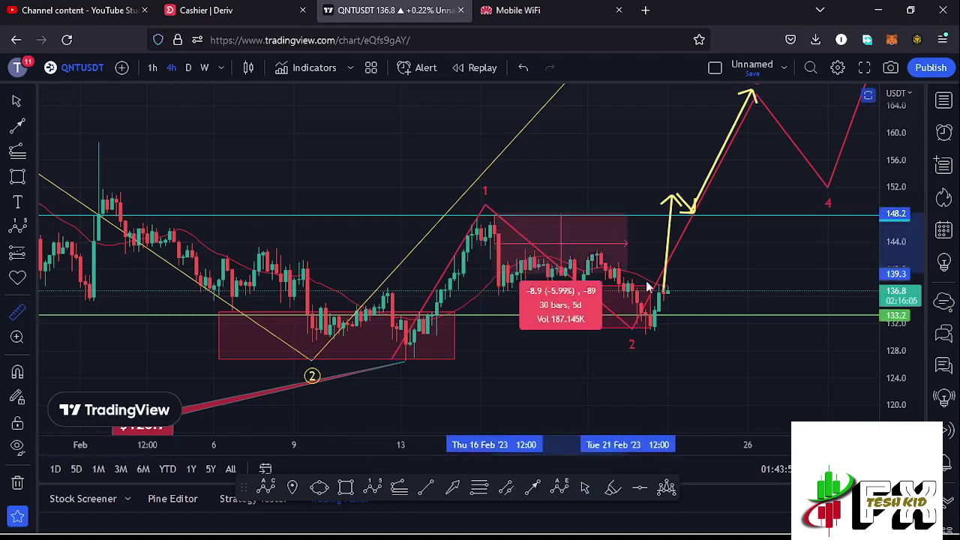
pyautogui.click(680, 313)
pyautogui.click(718, 261)
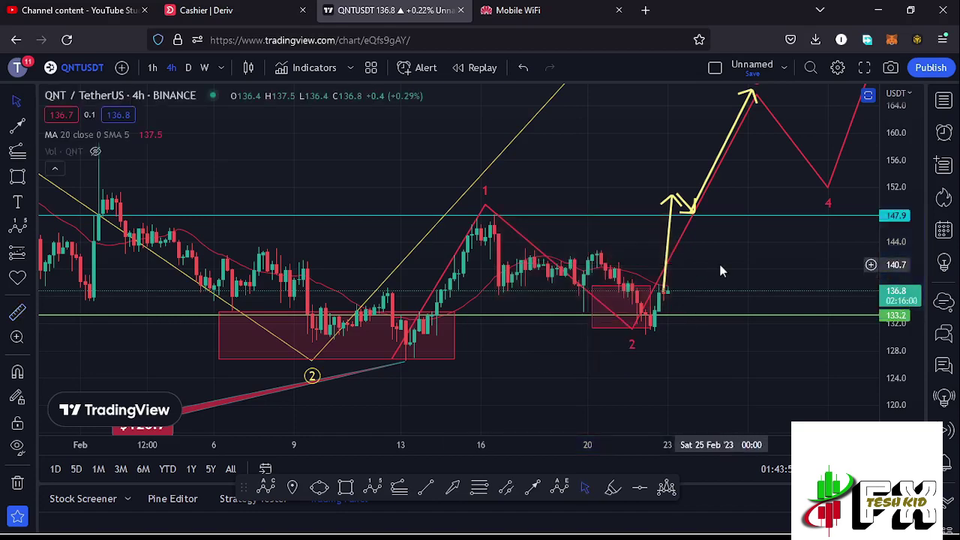
pyautogui.moveTo(758, 253); pyautogui.dragTo(722, 264)
pyautogui.click(572, 328)
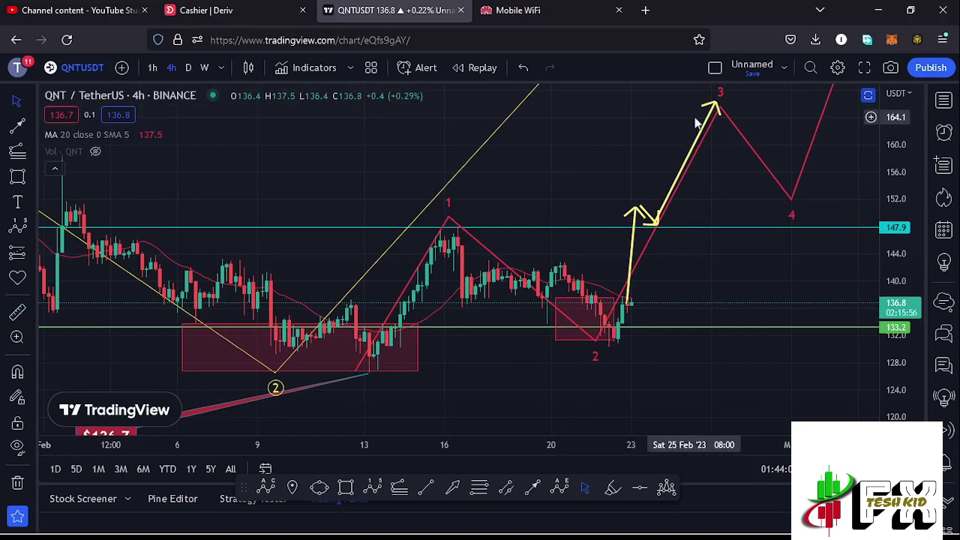
pyautogui.scroll(2, 714, 304)
pyautogui.moveTo(660, 286); pyautogui.dragTo(724, 285)
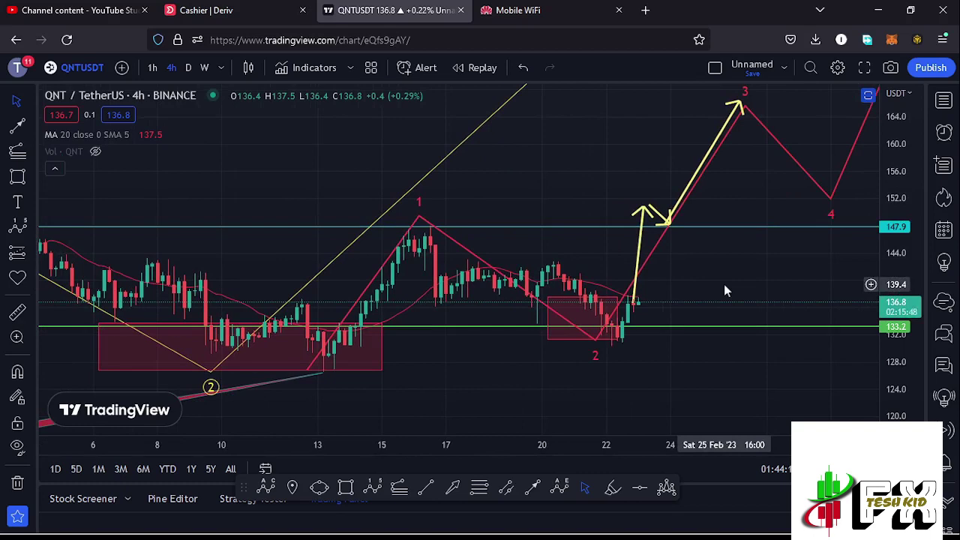
pyautogui.moveTo(749, 262); pyautogui.dragTo(713, 285)
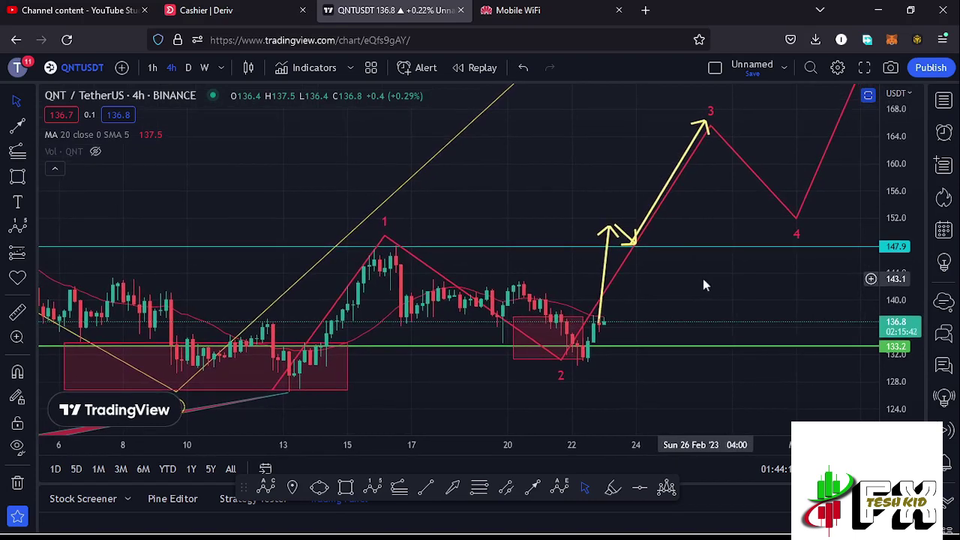
# Bring back the indicator panes beneath the price chart and examine the RSI in a maximised pane
pyautogui.doubleClick(704, 279)
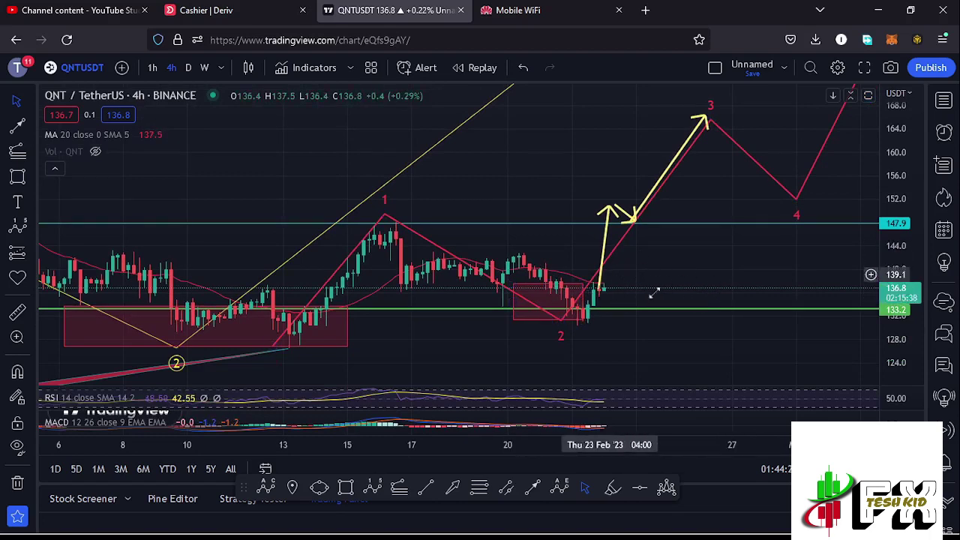
pyautogui.moveTo(718, 265); pyautogui.dragTo(699, 271)
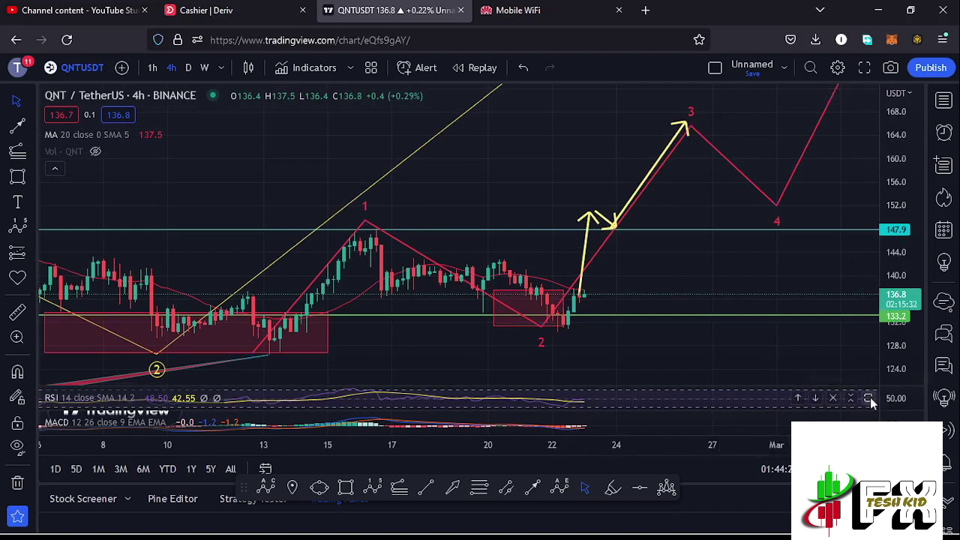
pyautogui.click(869, 399)
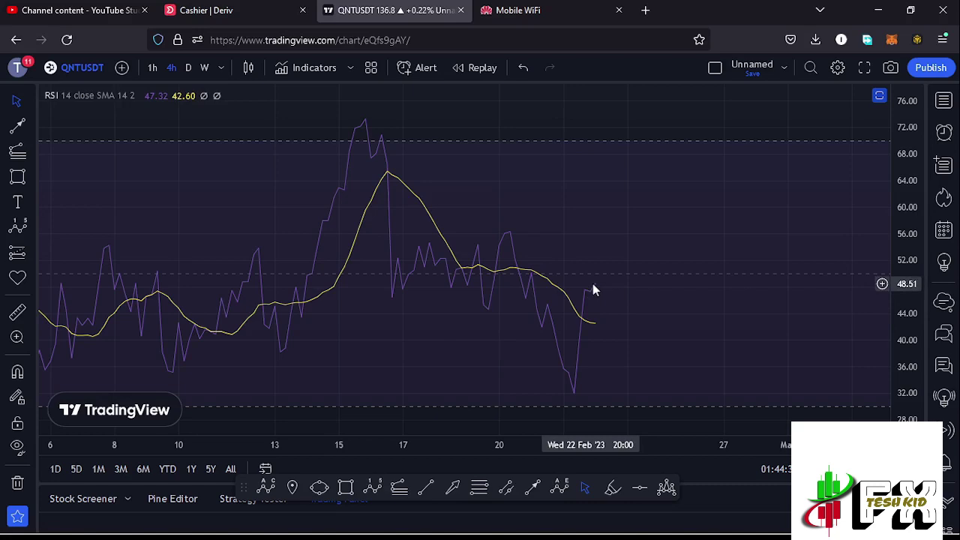
pyautogui.click(879, 97)
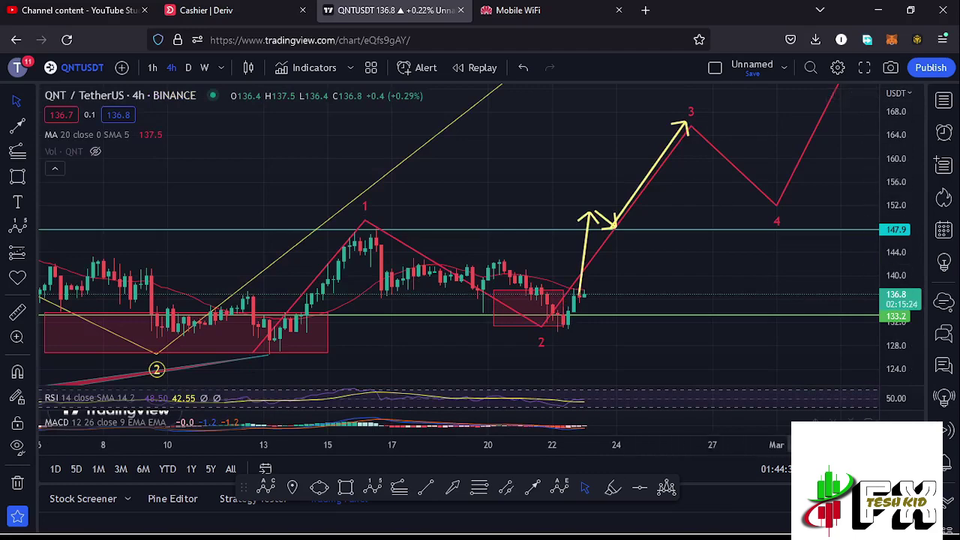
# Examine the MACD lines and histogram up to 23 Feb in a maximised pane, and return to the maximised price chart
pyautogui.click(868, 421)
pyautogui.scroll(3, 717, 405)
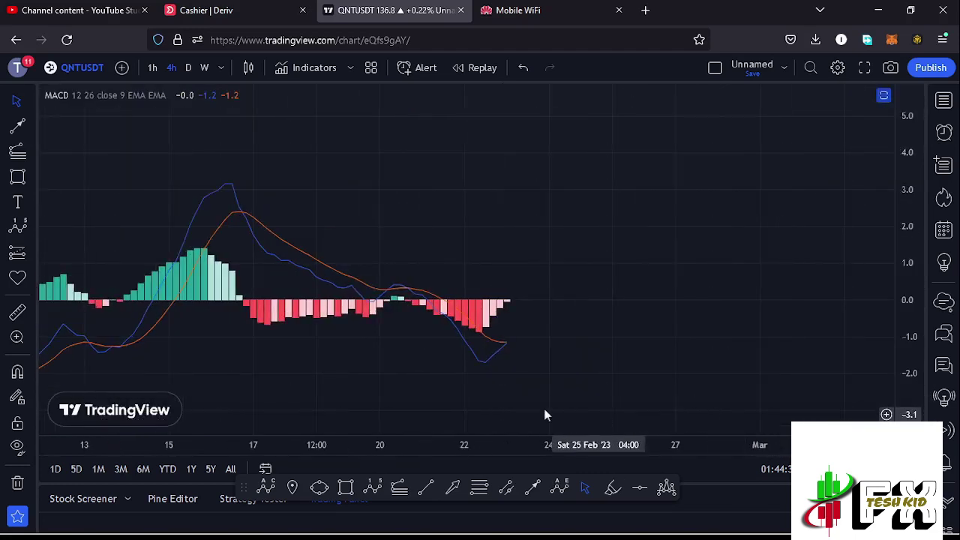
pyautogui.moveTo(561, 407); pyautogui.dragTo(793, 398)
pyautogui.scroll(2, 737, 400)
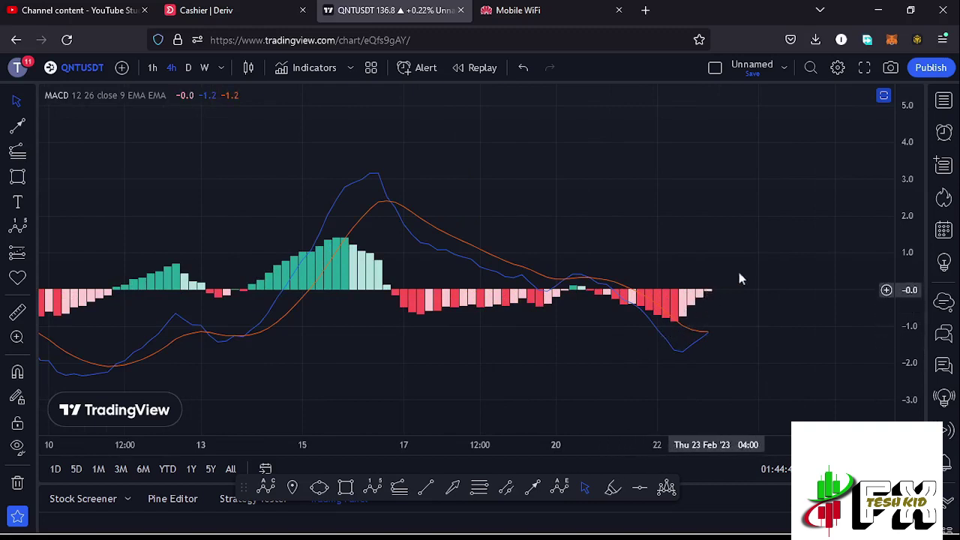
pyautogui.scroll(2, 744, 266)
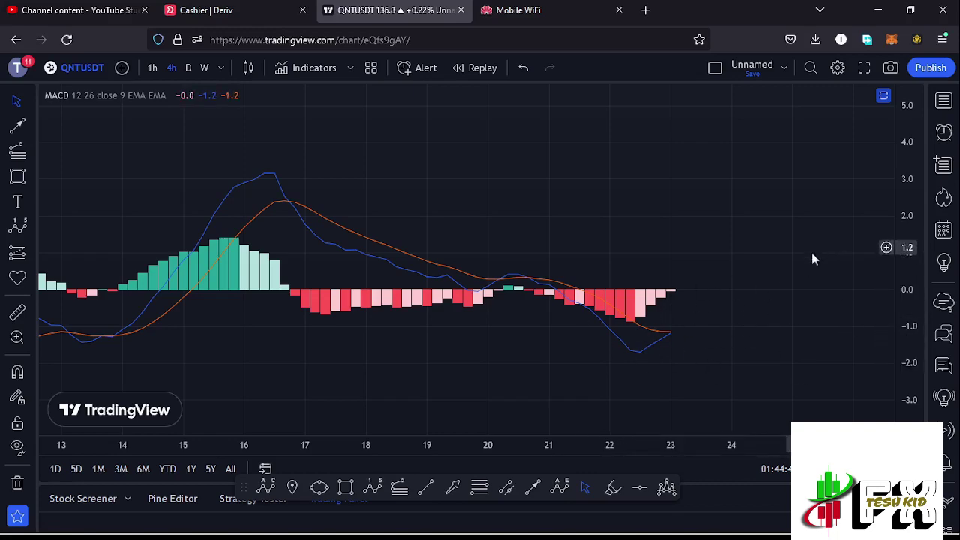
pyautogui.moveTo(828, 246); pyautogui.dragTo(805, 260)
pyautogui.click(884, 95)
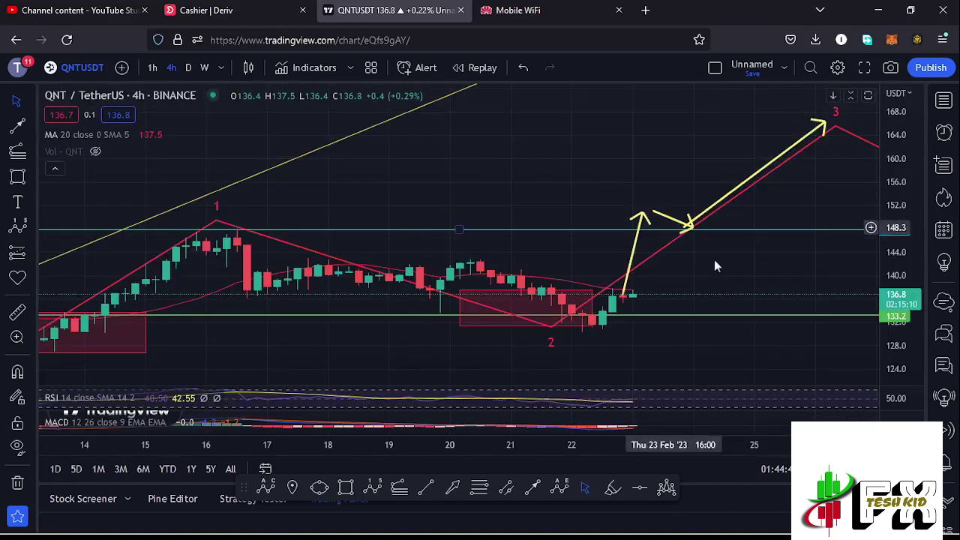
pyautogui.scroll(3, 797, 277)
pyautogui.doubleClick(816, 269)
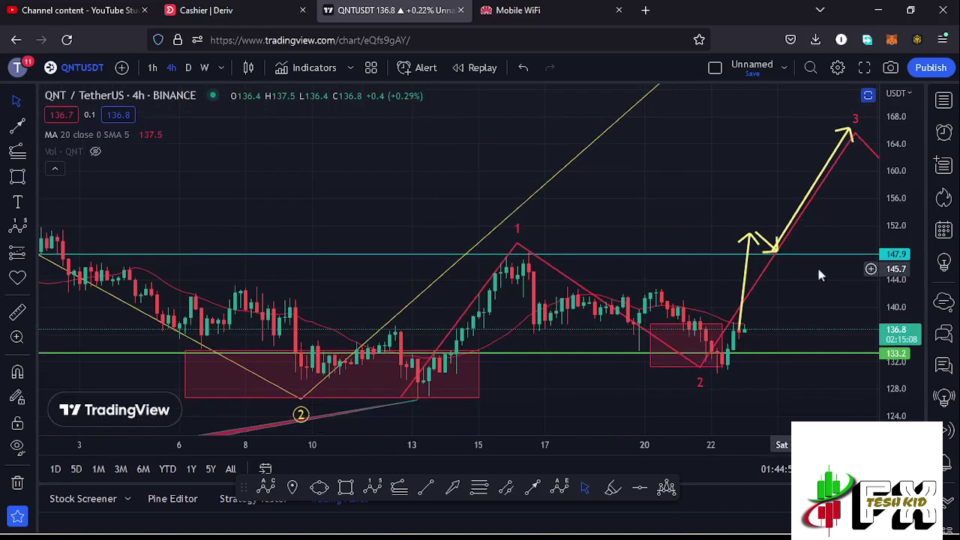